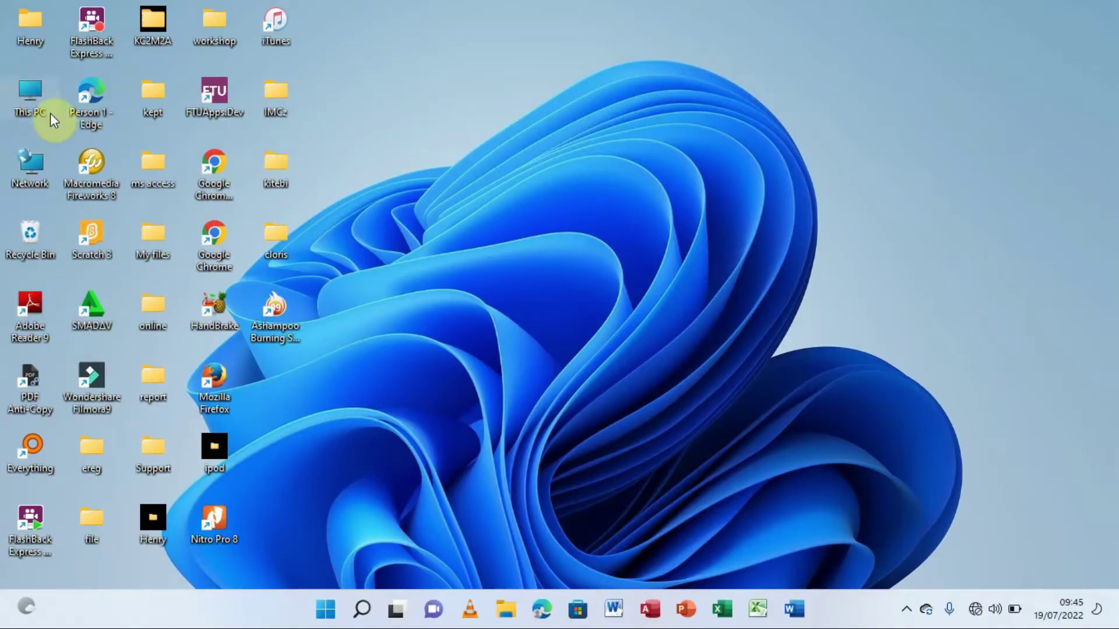
- Open This PC, and check the contents of the desktop's My files folder in its own window, closing it again
{"action": "right_click", "coordinate": [21, 96]}
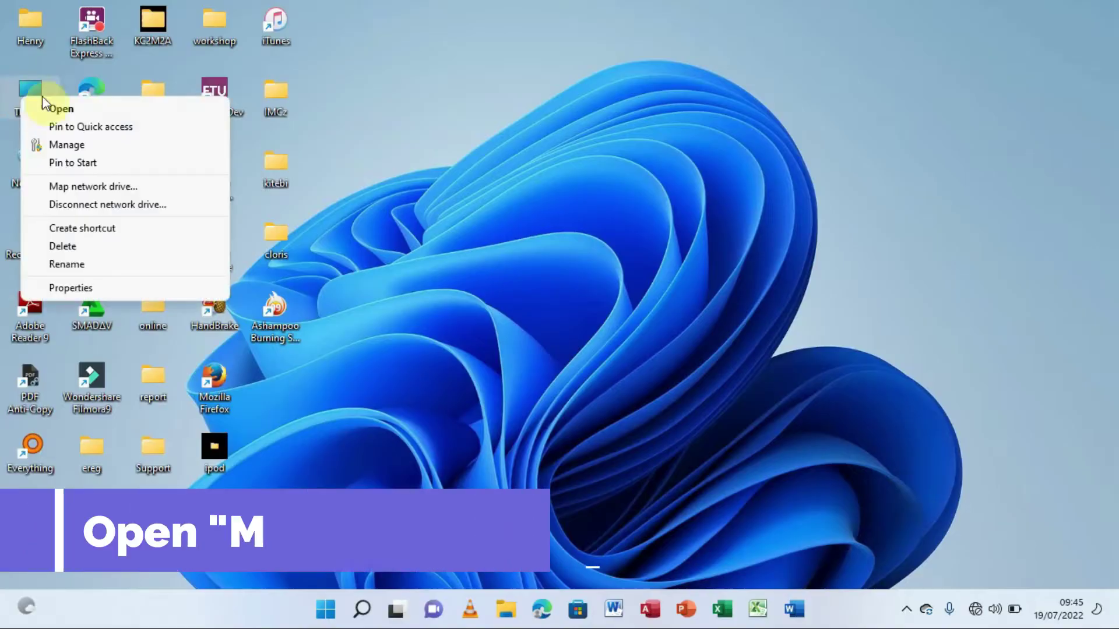
{"action": "left_click", "coordinate": [64, 111]}
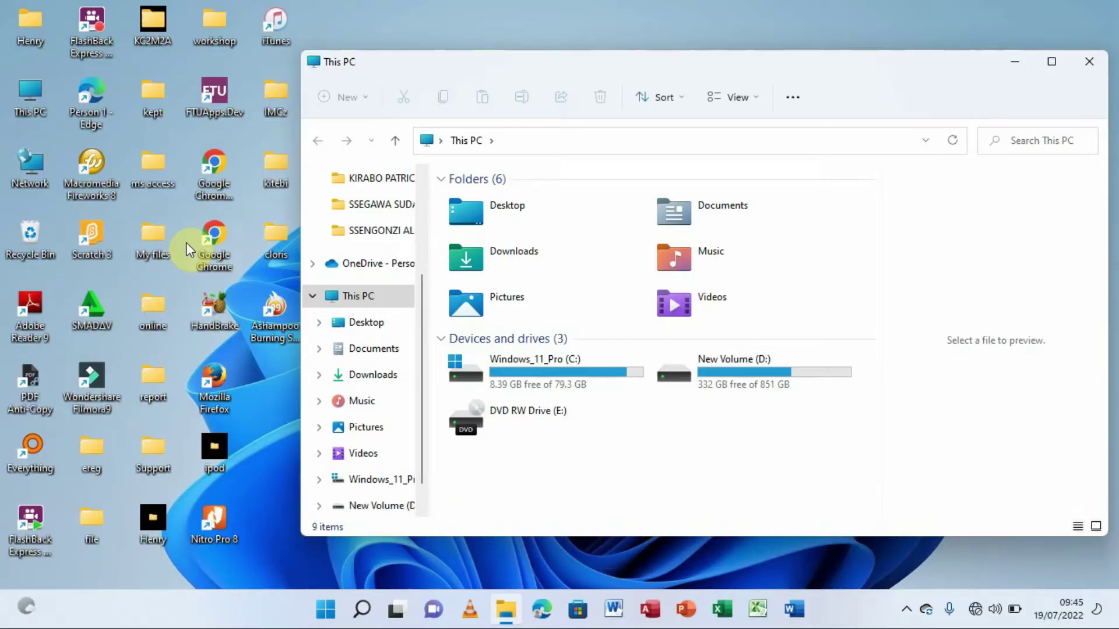
{"action": "right_click", "coordinate": [156, 233]}
{"action": "left_click", "coordinate": [215, 285]}
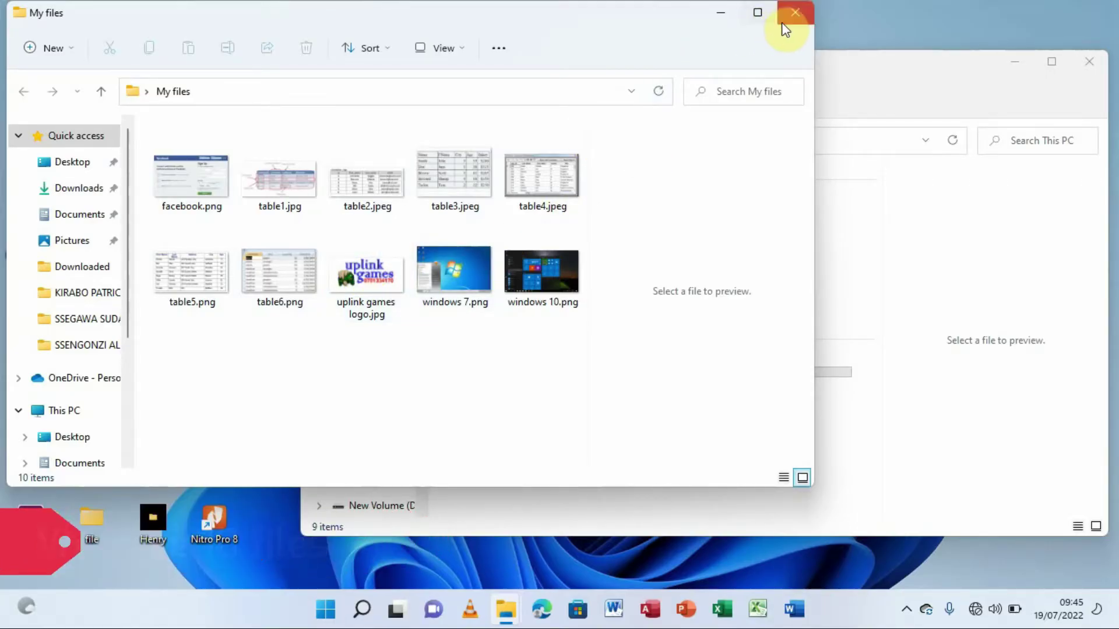
{"action": "left_click", "coordinate": [796, 17]}
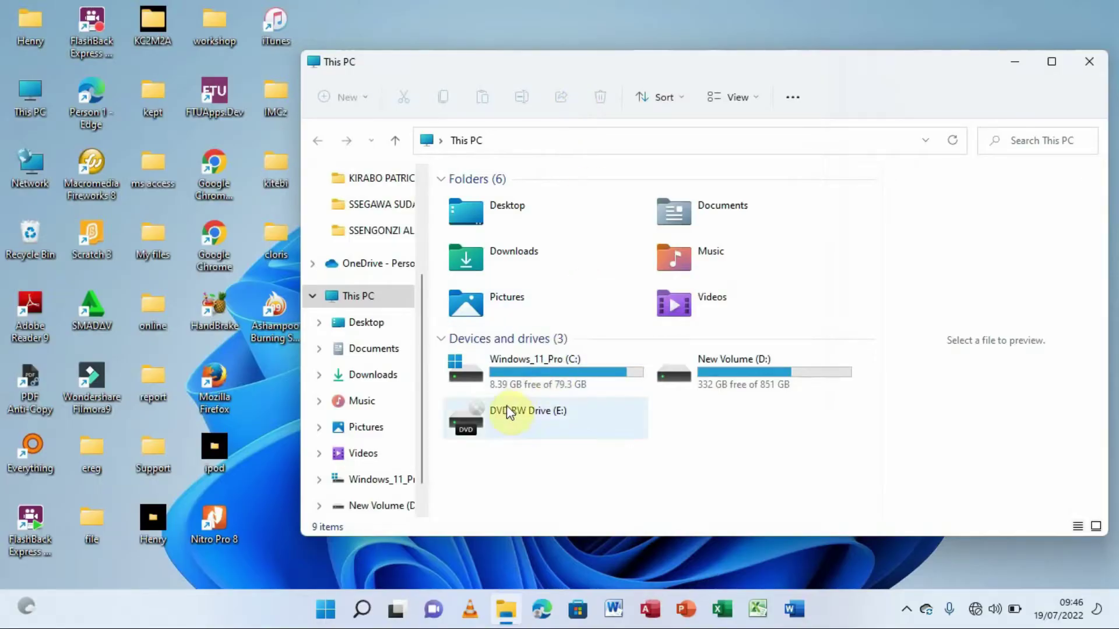
- Eject the empty DVD RW Drive (E:) tray from This PC to load a blank disc
{"action": "right_click", "coordinate": [520, 420]}
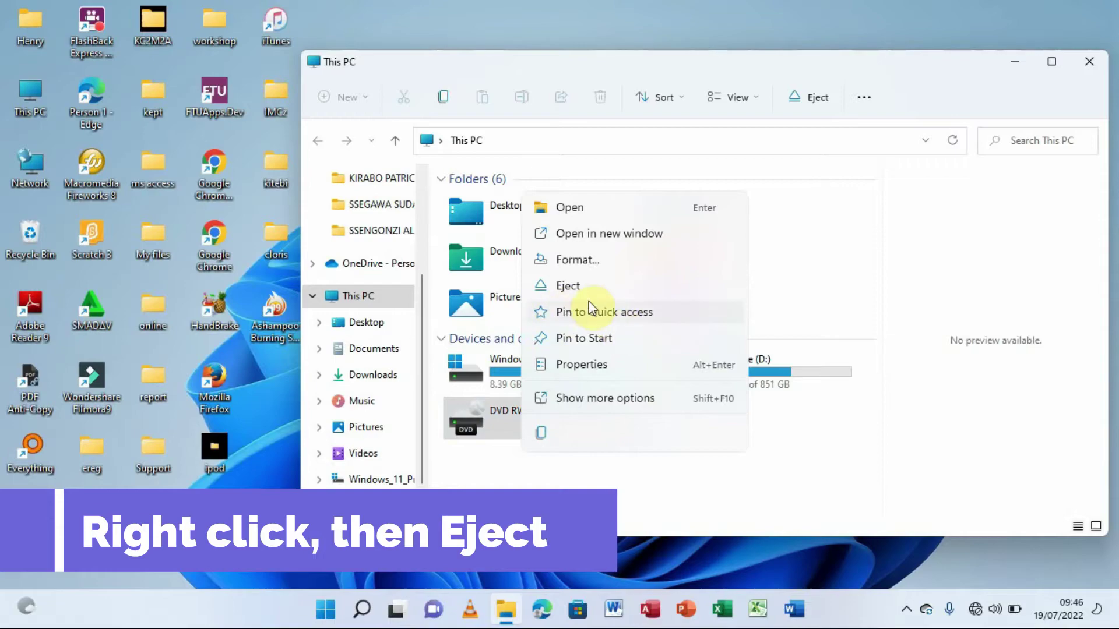
{"action": "left_click", "coordinate": [572, 288]}
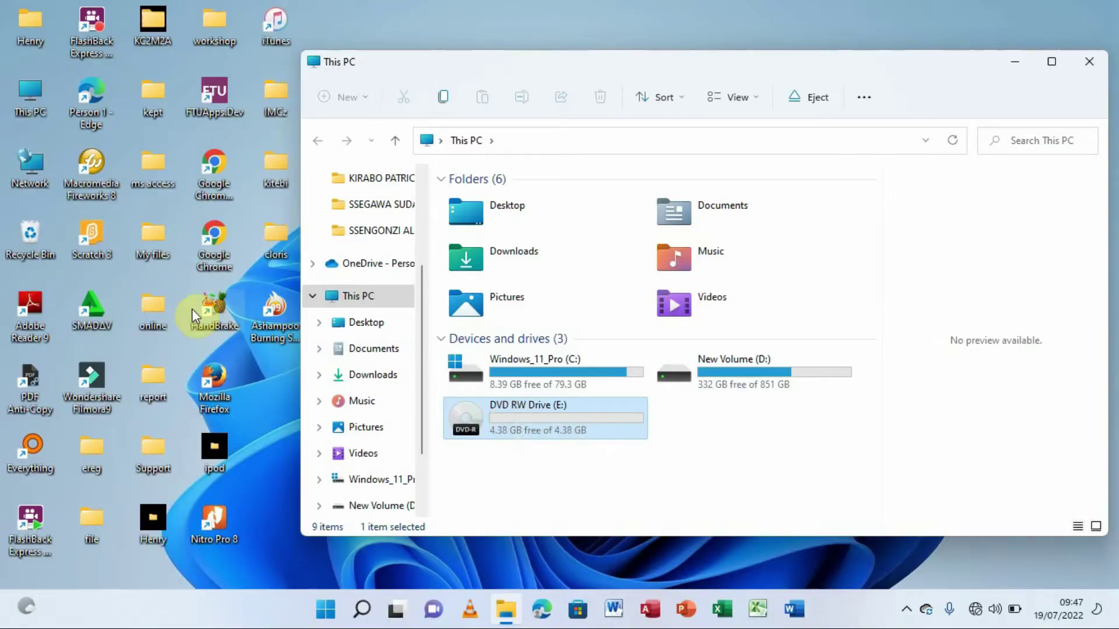
- Send the desktop's My files folder to DVD RW Drive (E:), titling the disc UNEB 2022 and choosing the With a CD/DVD player format
{"action": "left_click_drag", "start_coordinate": [149, 233], "coordinate": [527, 414]}
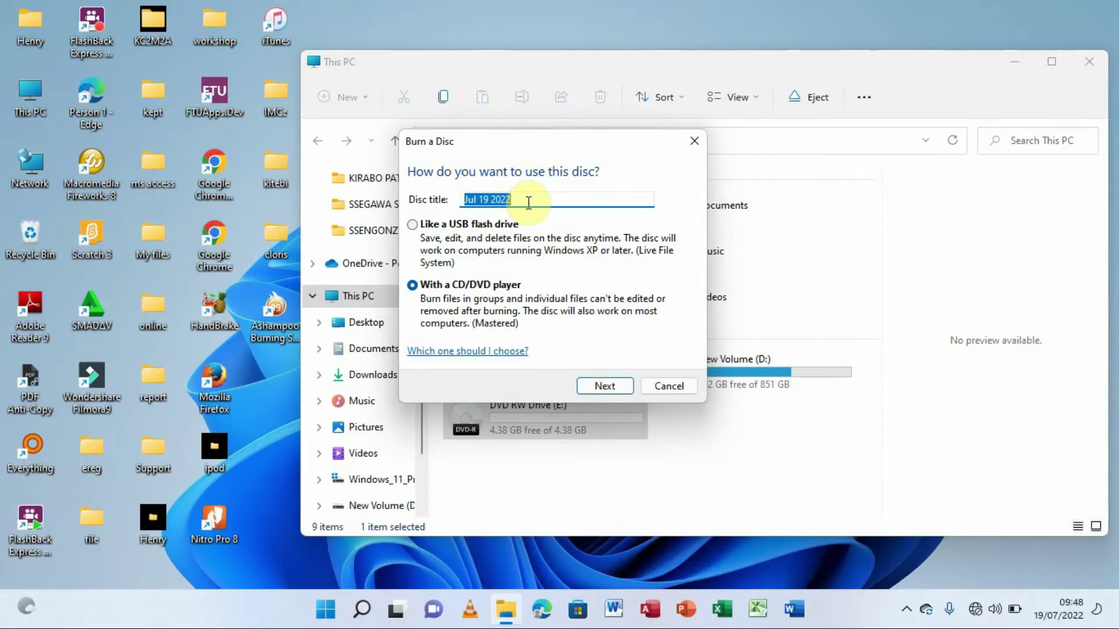
{"action": "type", "text": "UNEB"}
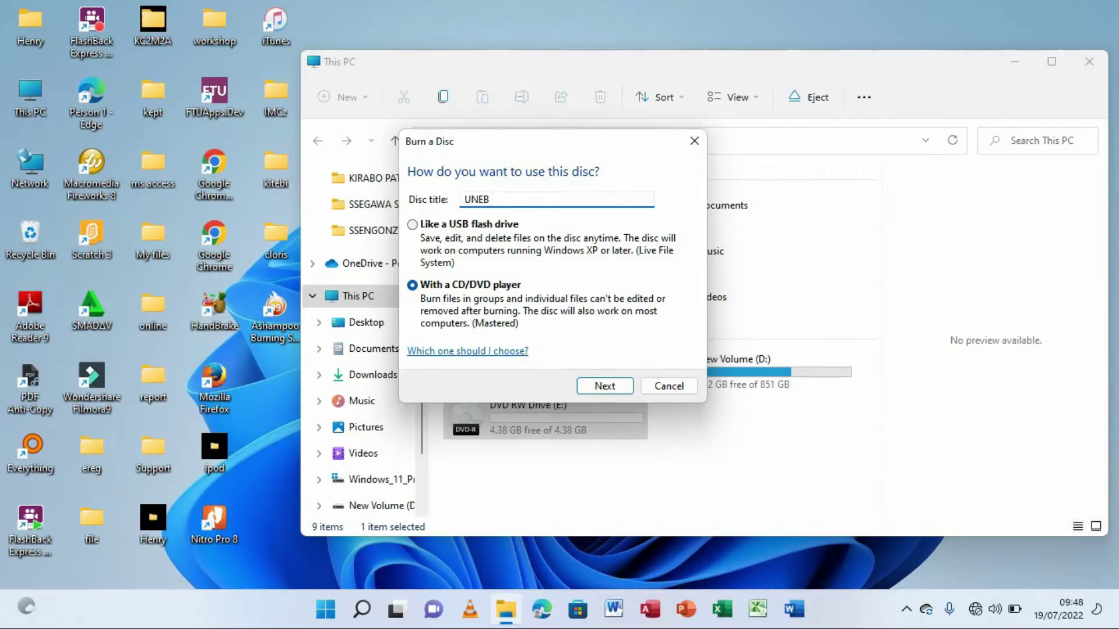
{"action": "type", "text": " 2022"}
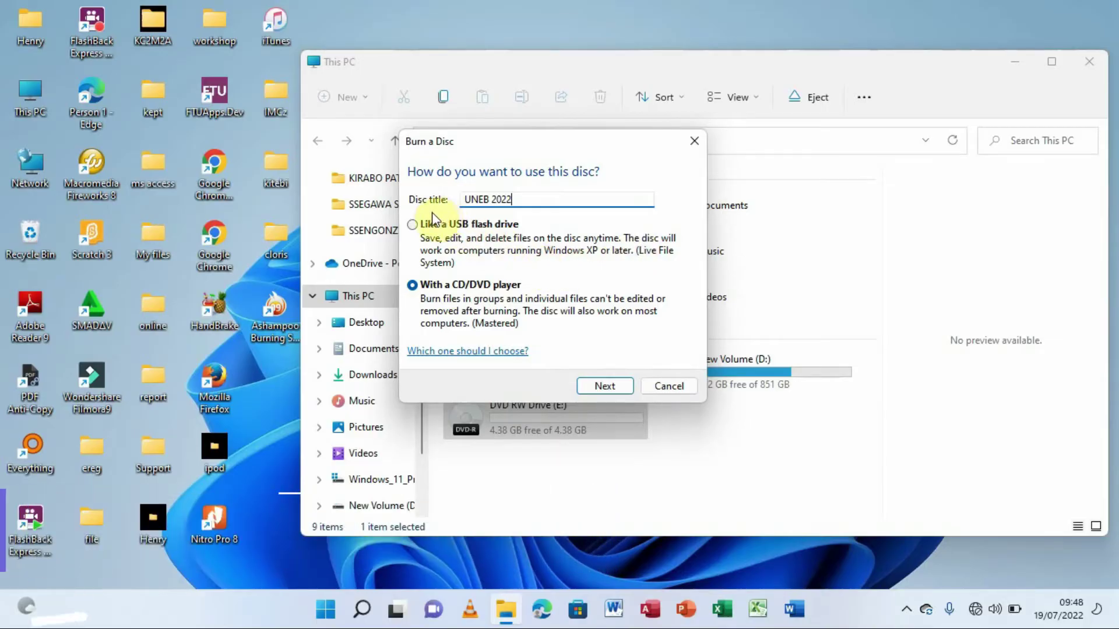
{"action": "left_click", "coordinate": [412, 224]}
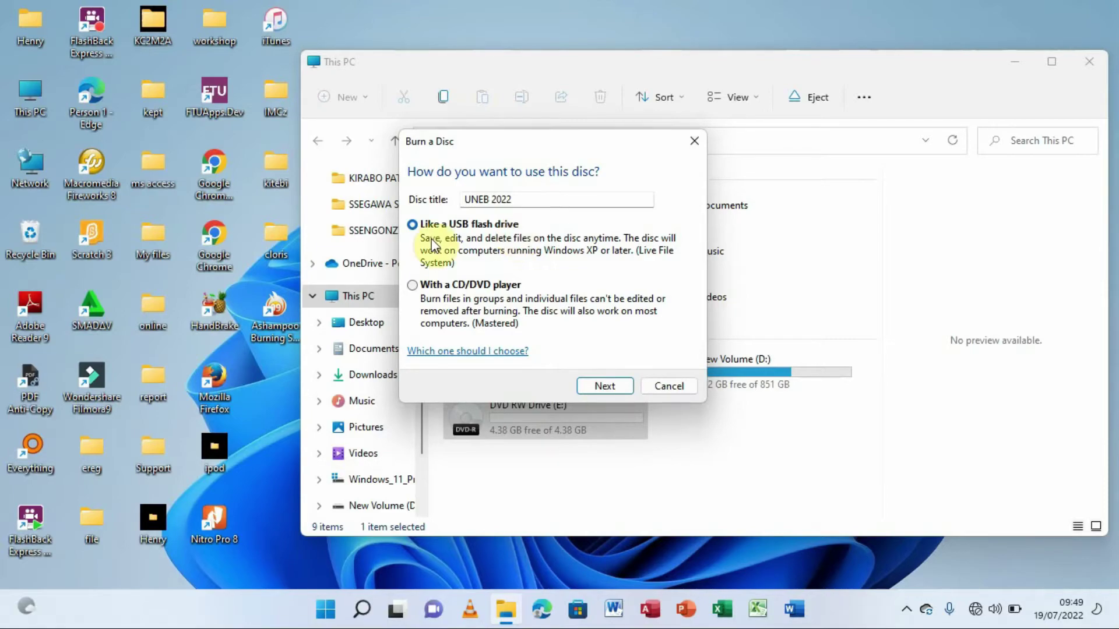
{"action": "left_click", "coordinate": [414, 288]}
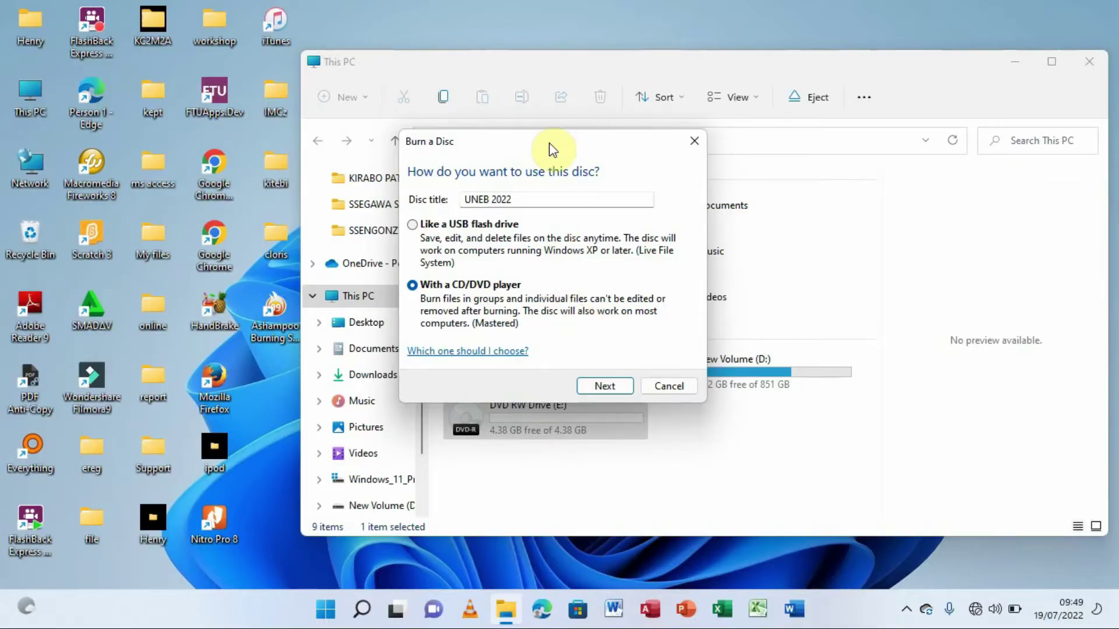
{"action": "left_click_drag", "start_coordinate": [528, 145], "coordinate": [829, 148]}
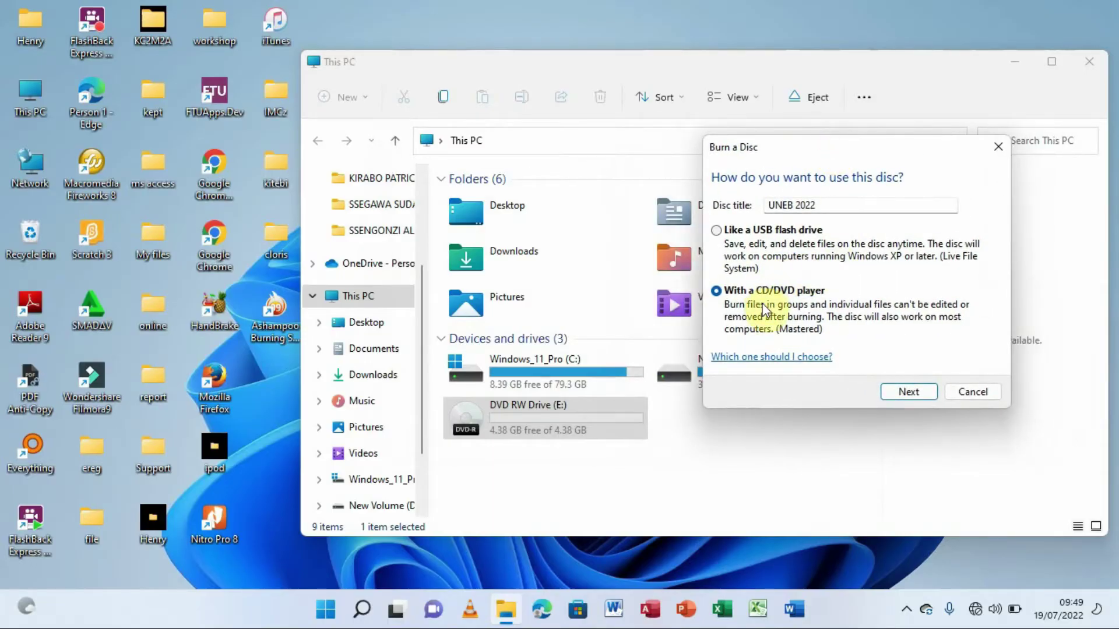
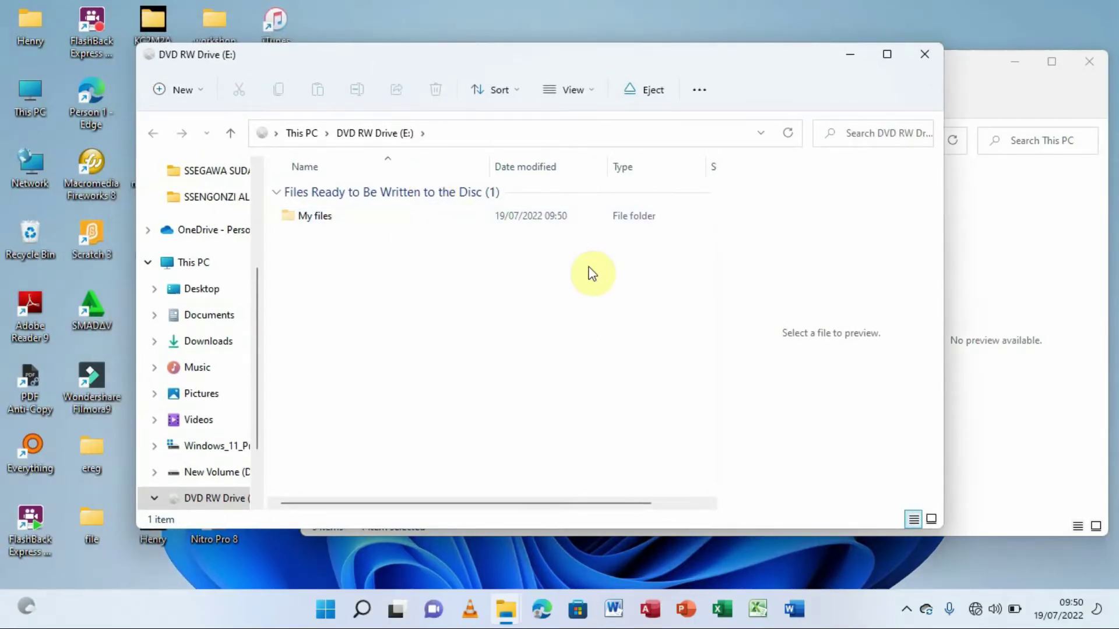
- Check the files waiting to be written in the DVD drive's My files folder, showing them as large thumbnails
{"action": "left_click_drag", "start_coordinate": [462, 529], "coordinate": [461, 566]}
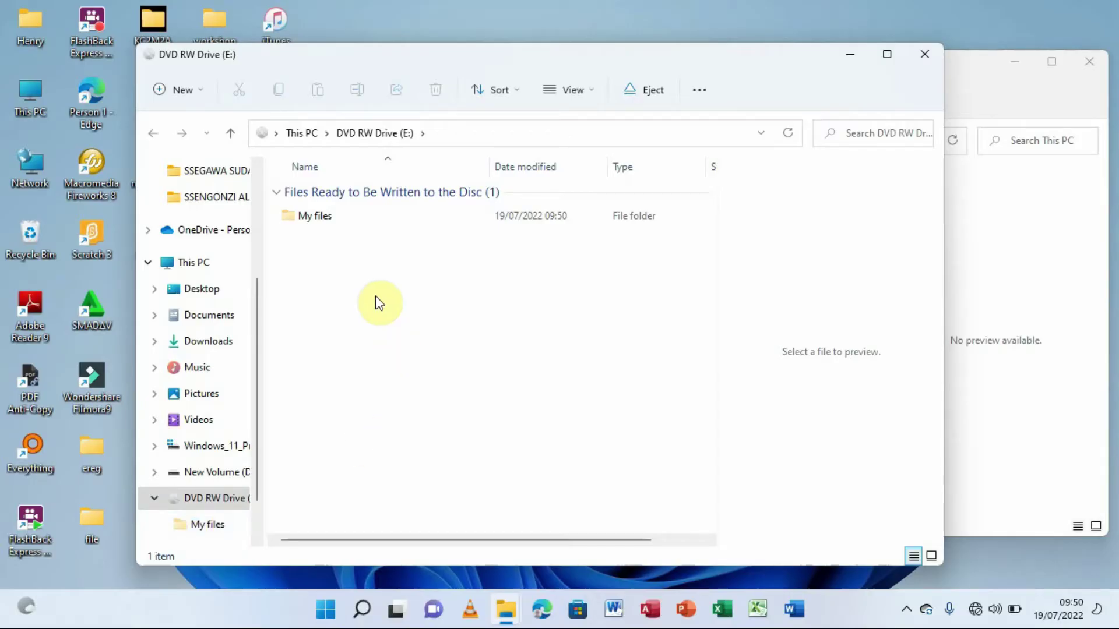
{"action": "double_click", "coordinate": [320, 217]}
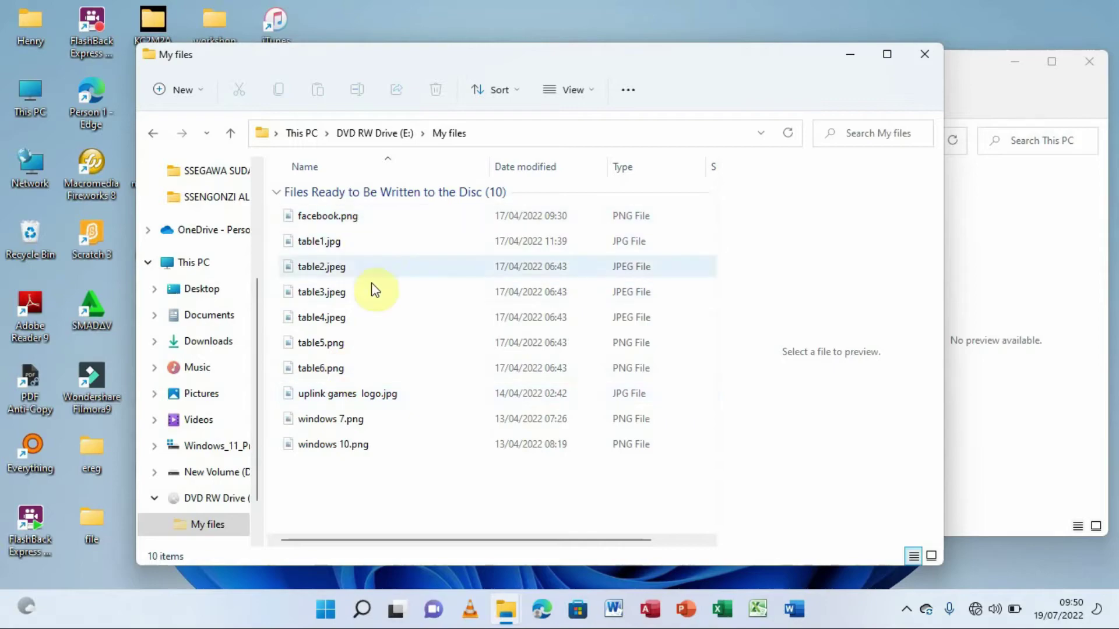
{"action": "left_click", "coordinate": [931, 555]}
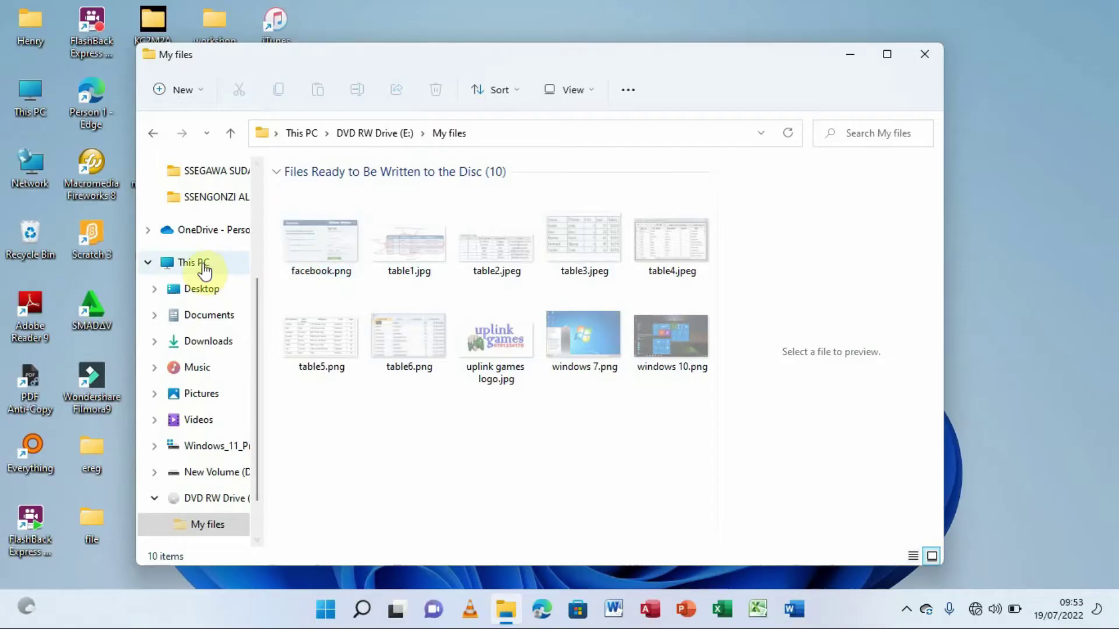
- Return to This PC and start the Burn to disc wizard for DVD RW Drive (E:)
{"action": "left_click", "coordinate": [194, 266]}
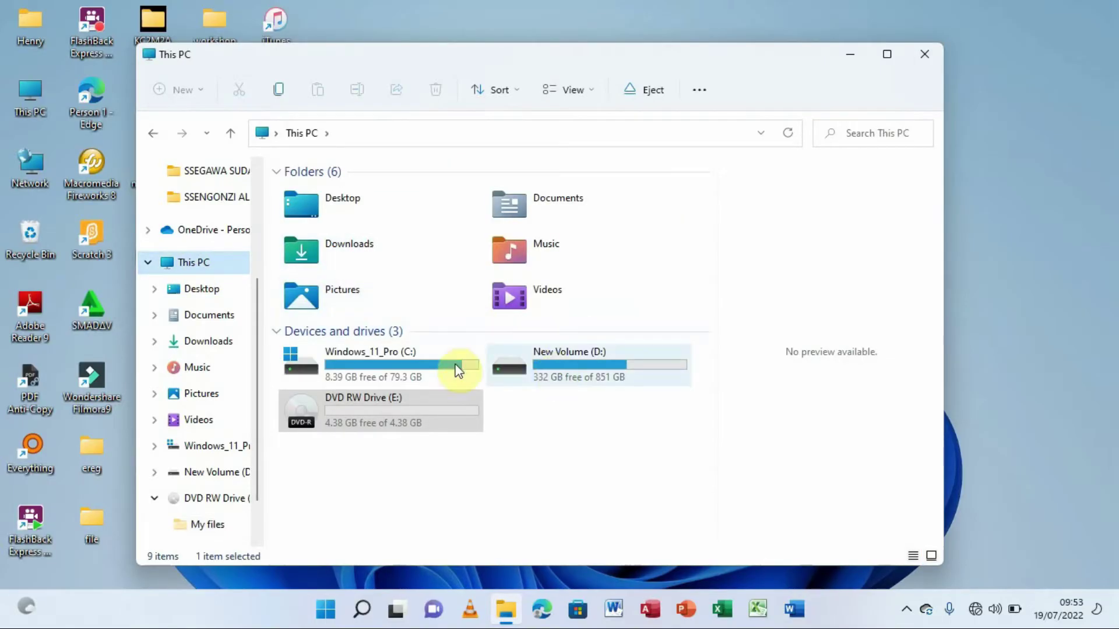
{"action": "left_click", "coordinate": [385, 408]}
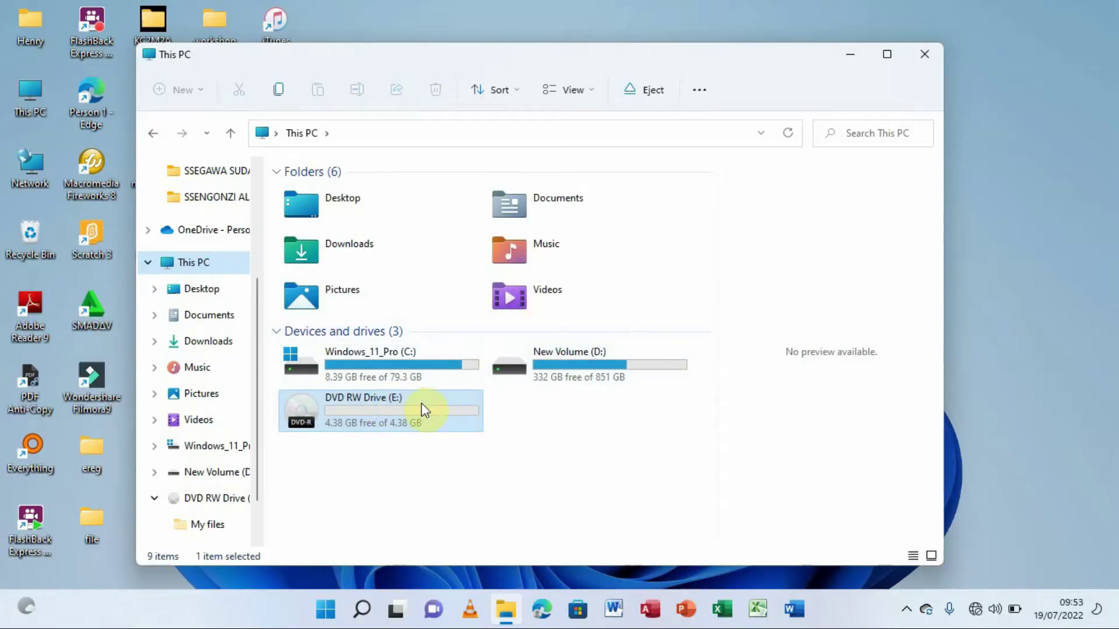
{"action": "right_click", "coordinate": [400, 411]}
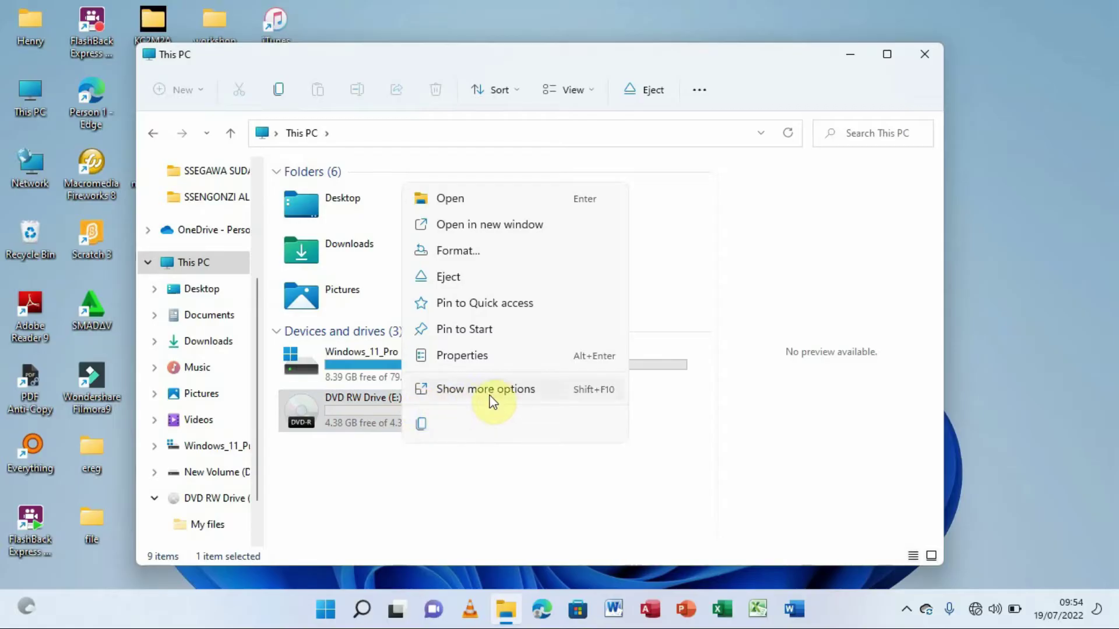
{"action": "left_click", "coordinate": [492, 390]}
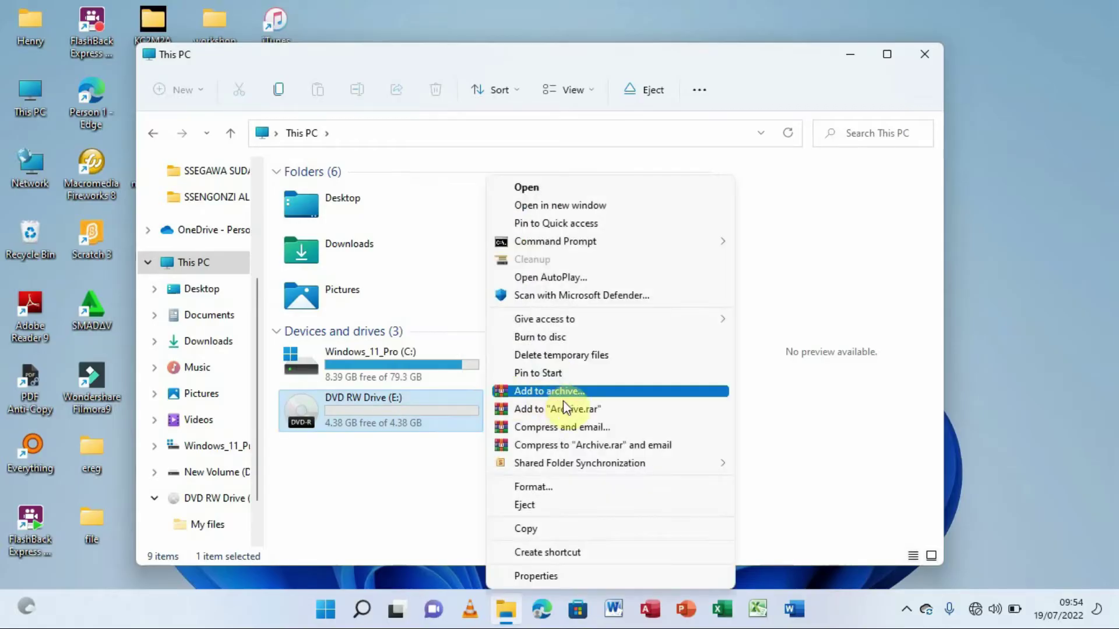
{"action": "left_click", "coordinate": [565, 338]}
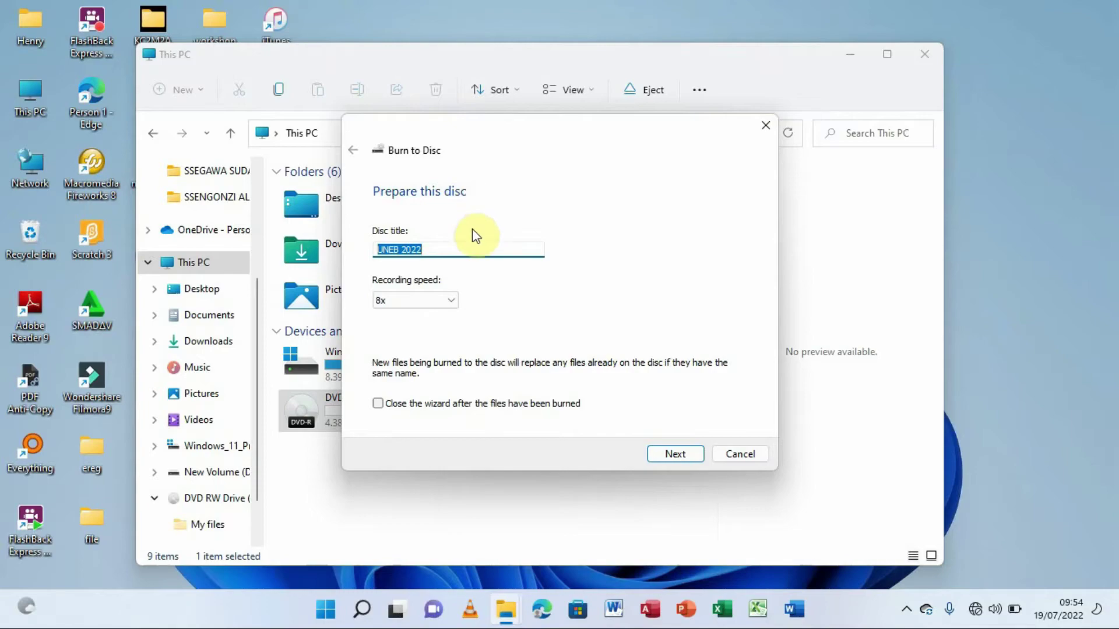
- Set the recording speed to 4x, have the wizard close after burning, and burn the disc titled UNEB 2022
{"action": "left_click", "coordinate": [444, 250]}
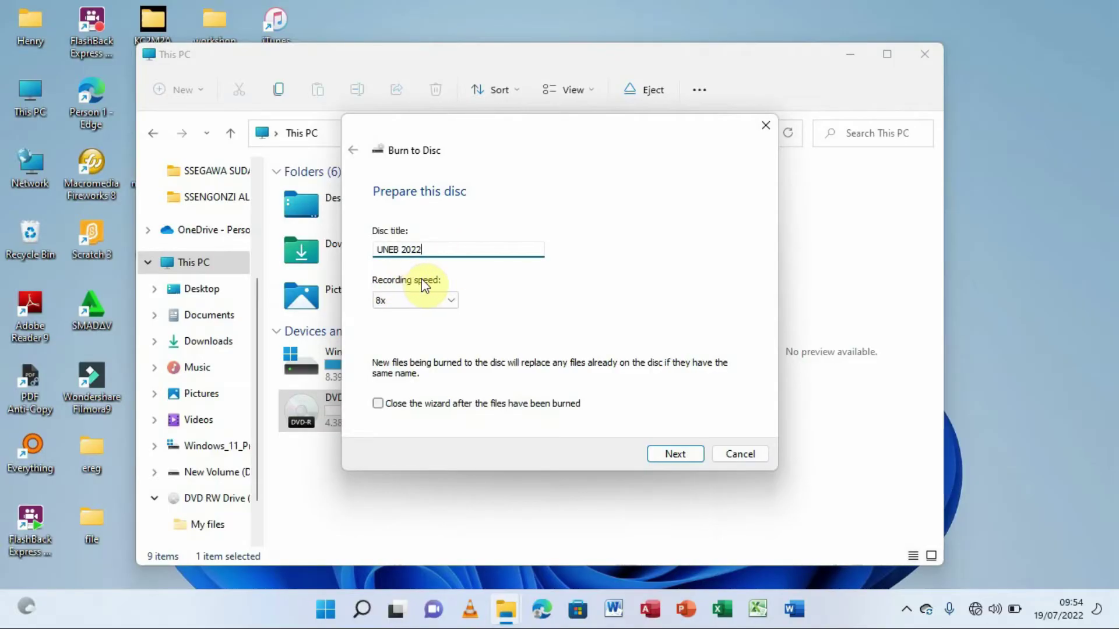
{"action": "left_click", "coordinate": [449, 300]}
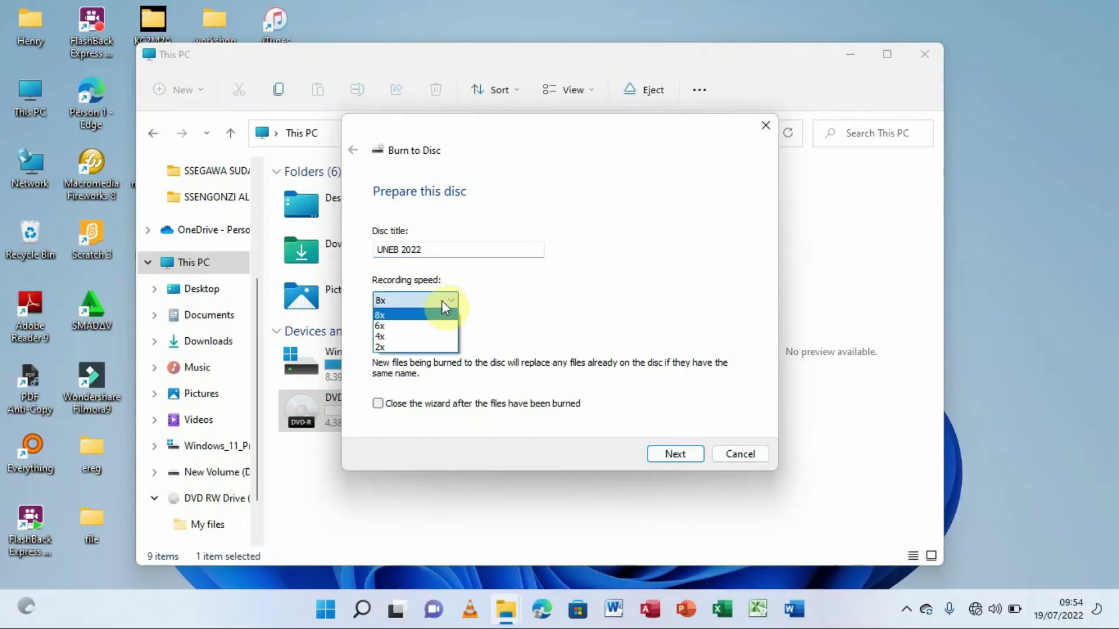
{"action": "left_click", "coordinate": [404, 337]}
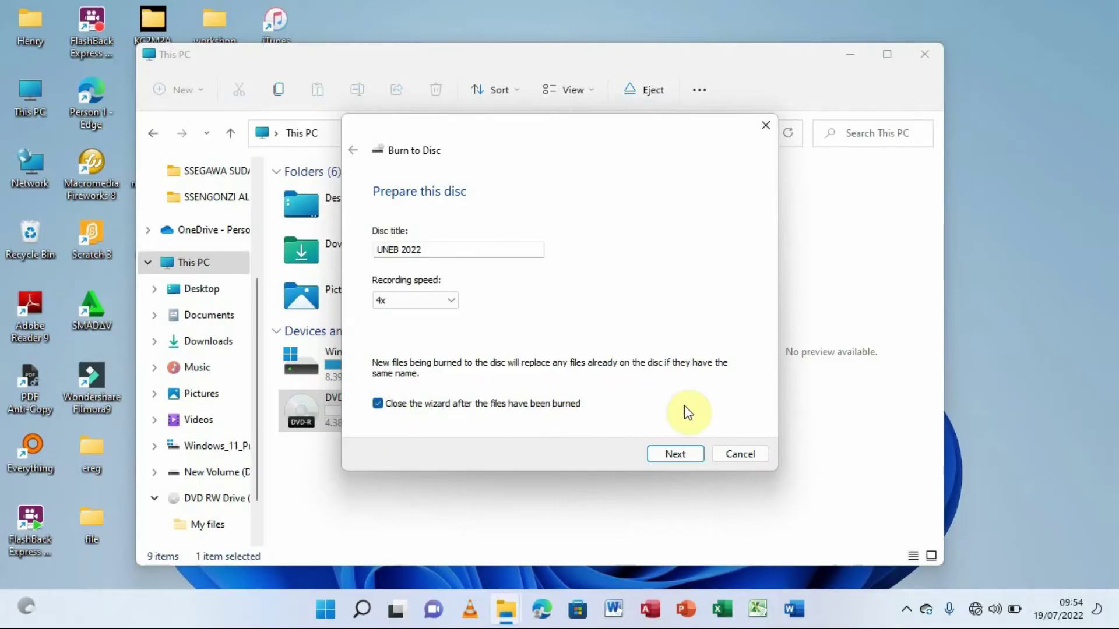
{"action": "left_click", "coordinate": [676, 455]}
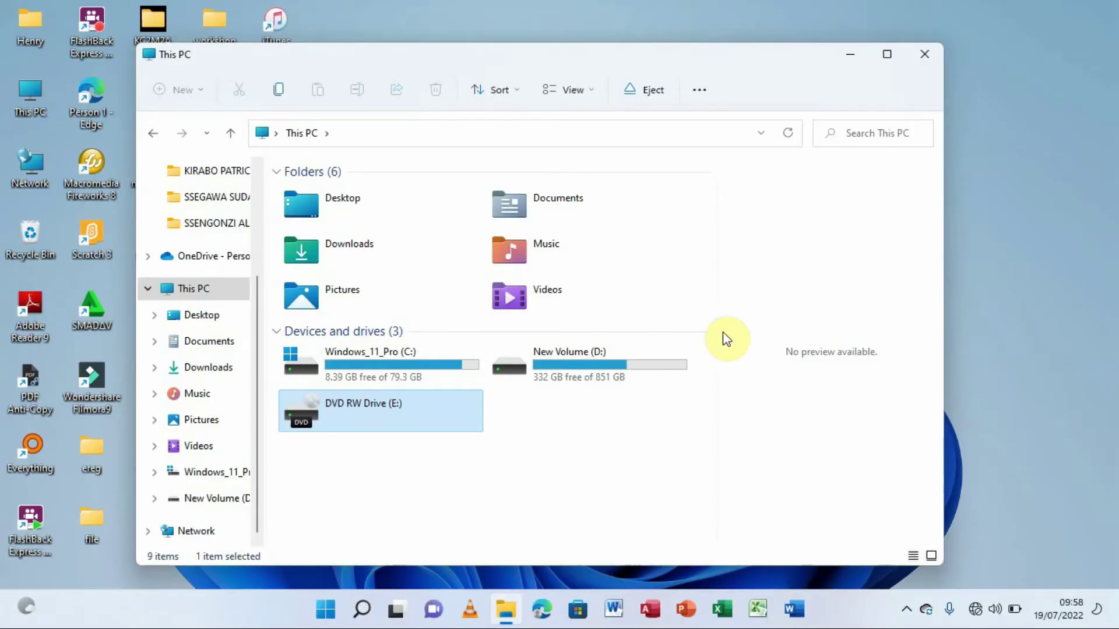
- Open the burned UNEB 2022 disc and check the files in its My files folder as large thumbnails
{"action": "left_click", "coordinate": [427, 53]}
{"action": "left_click_drag", "start_coordinate": [462, 69], "coordinate": [590, 41]}
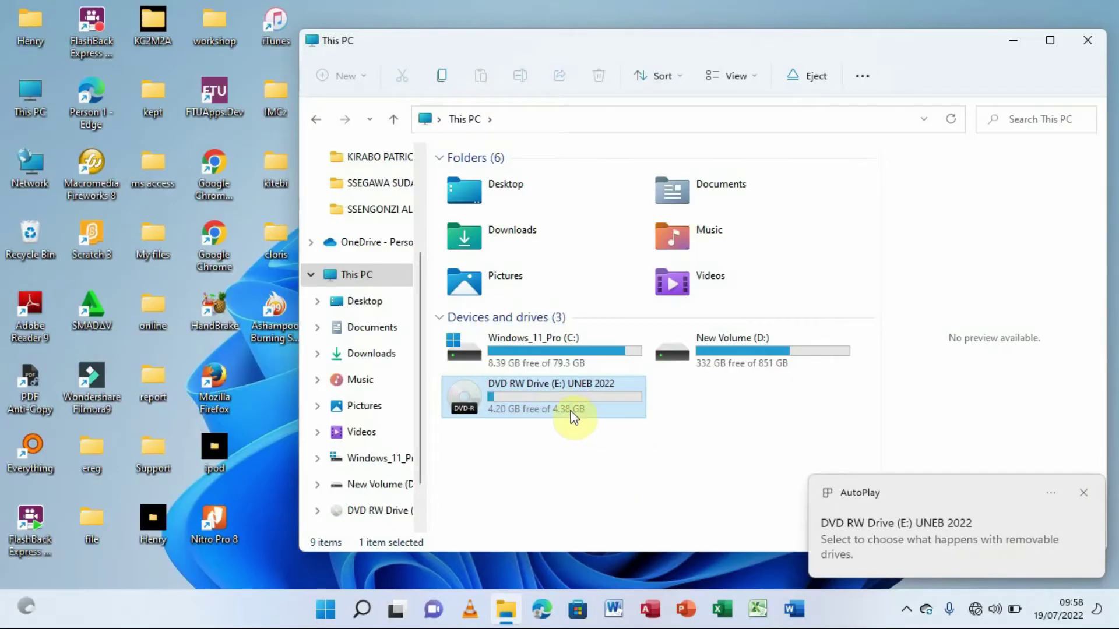
{"action": "right_click", "coordinate": [535, 403]}
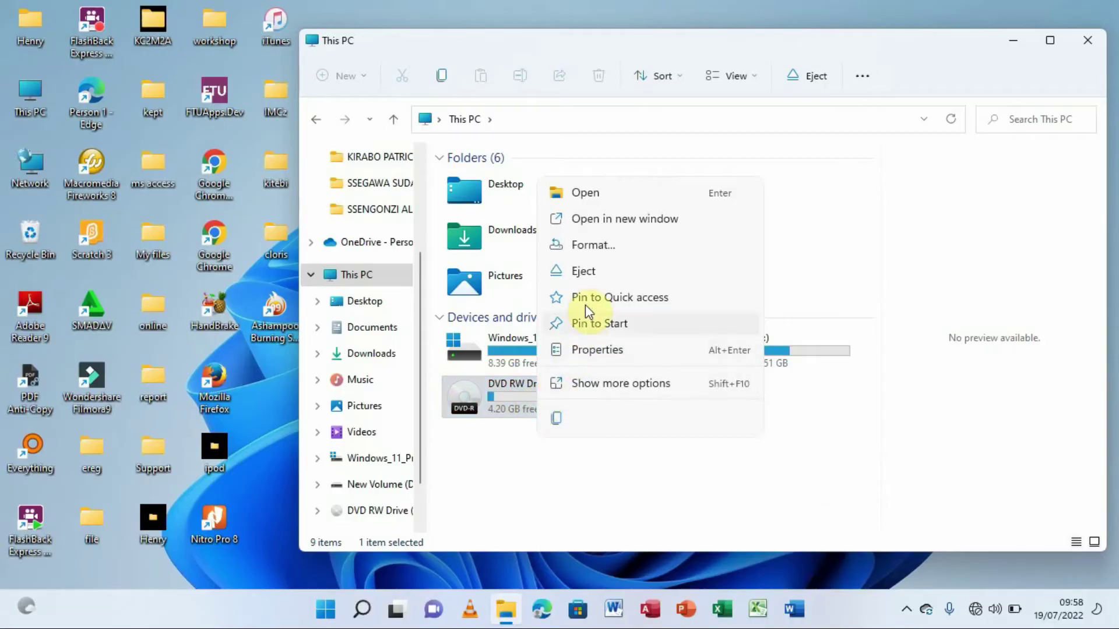
{"action": "left_click", "coordinate": [585, 193]}
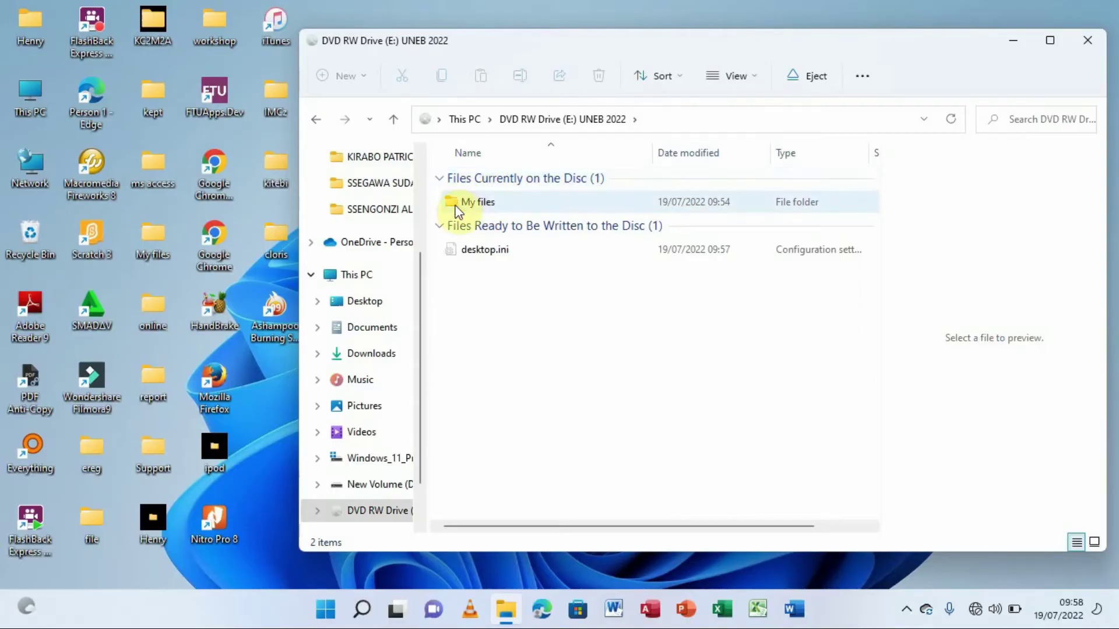
{"action": "double_click", "coordinate": [477, 198]}
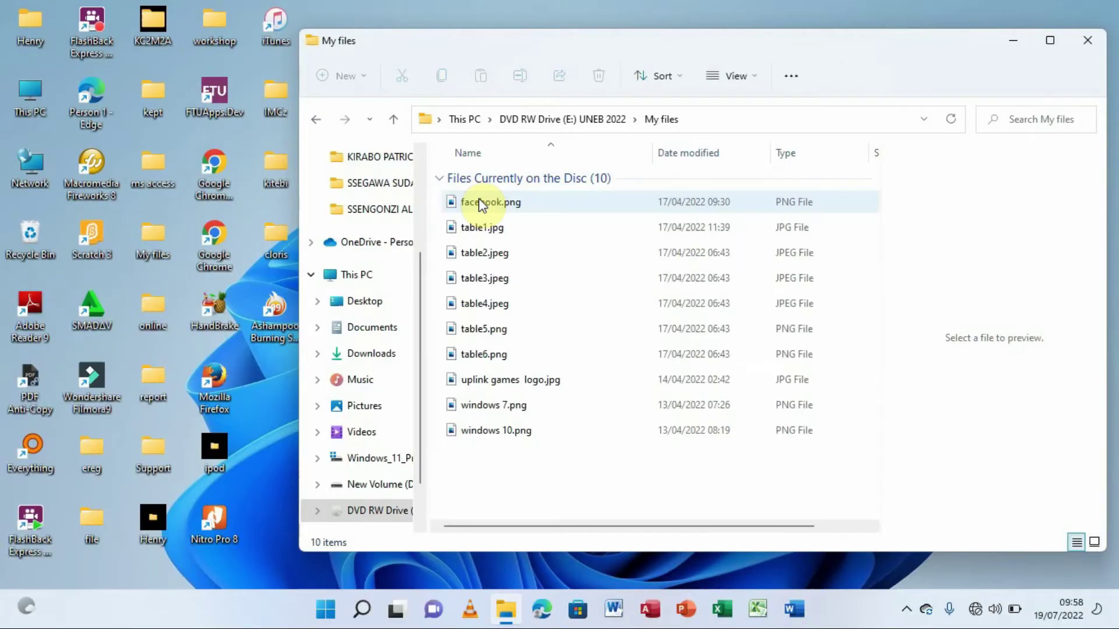
{"action": "left_click", "coordinate": [1094, 541]}
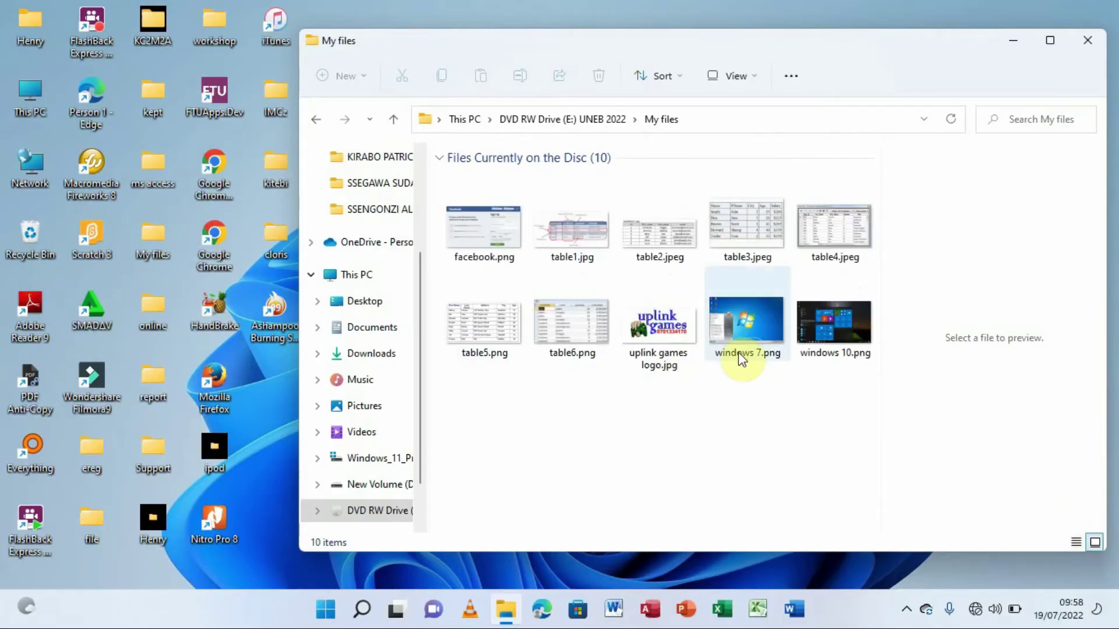
{"action": "mouse_move", "coordinate": [739, 352]}
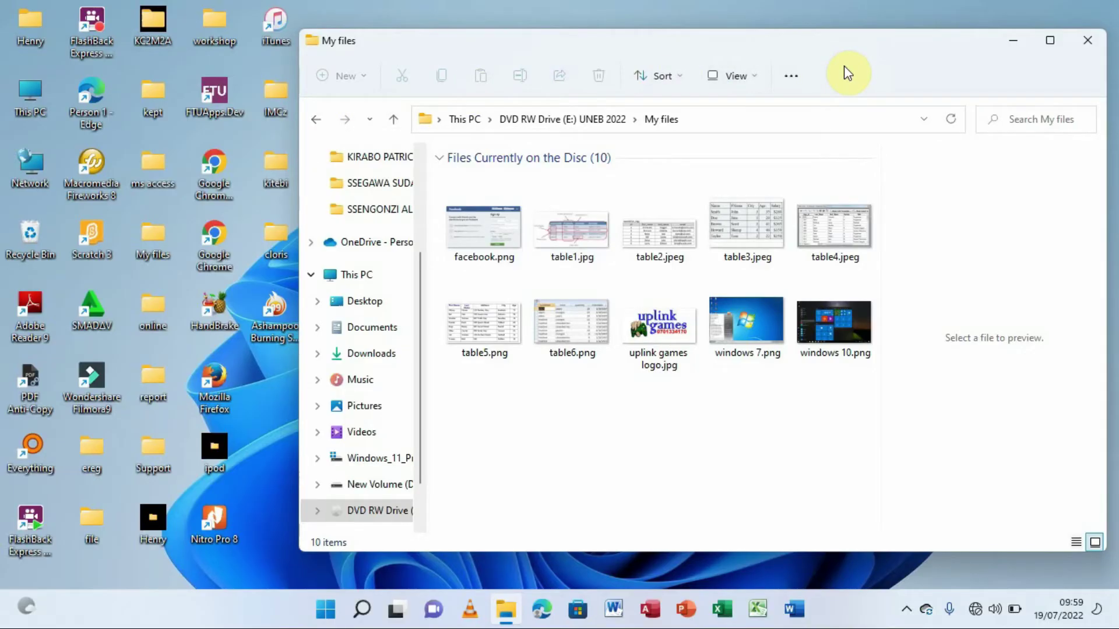
- Go back to This PC and eject the UNEB 2022 disc from DVD RW Drive (E:)
{"action": "left_click", "coordinate": [318, 121]}
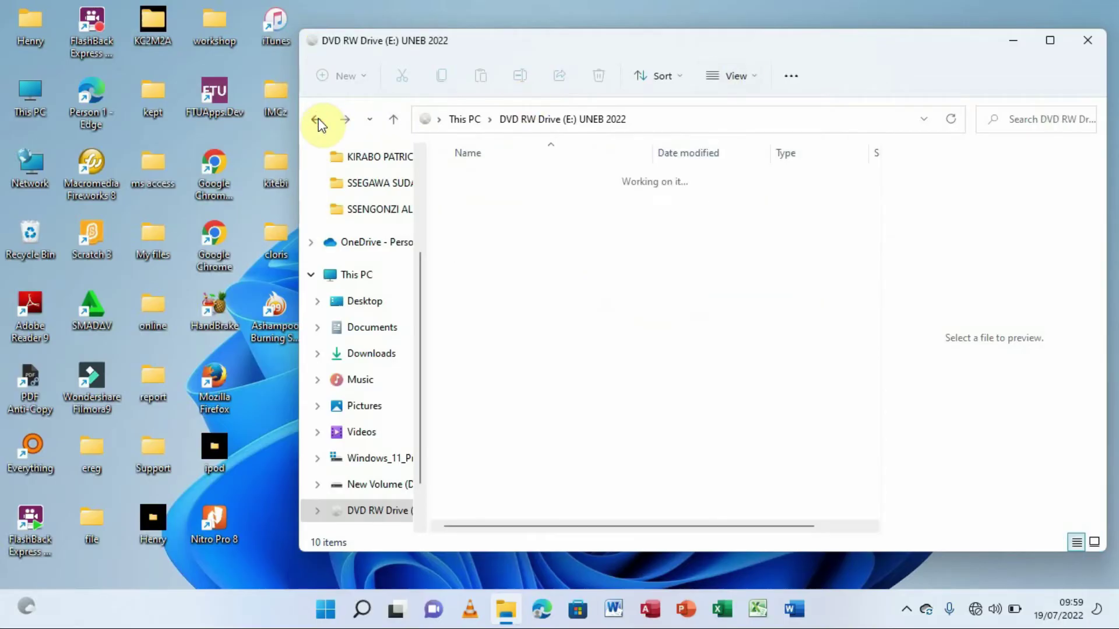
{"action": "left_click", "coordinate": [357, 277]}
{"action": "left_click", "coordinate": [539, 402]}
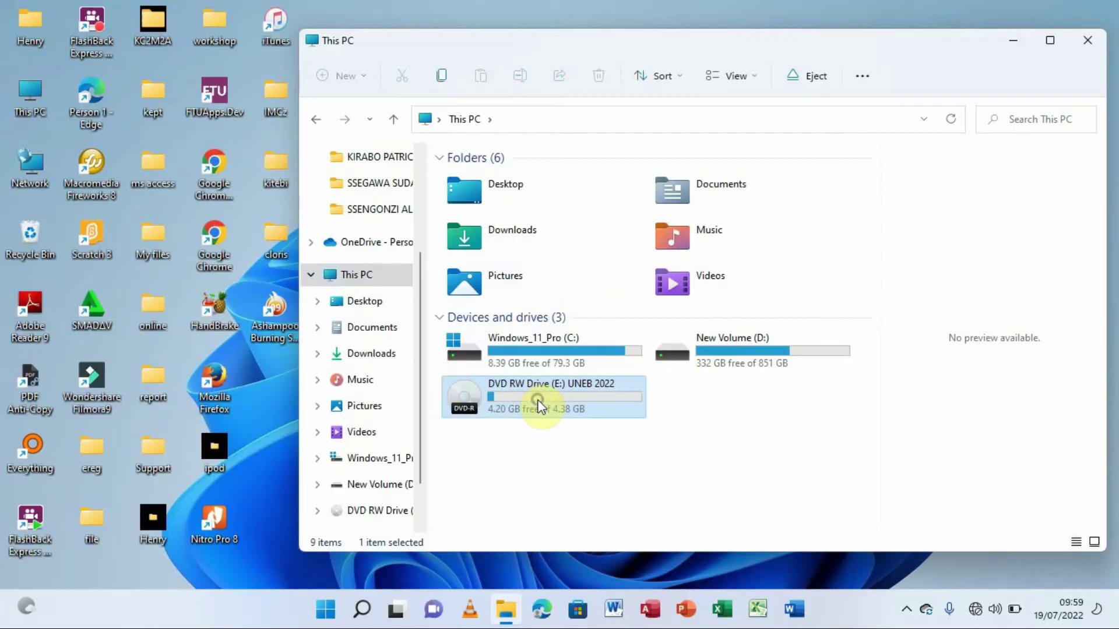
{"action": "right_click", "coordinate": [539, 402]}
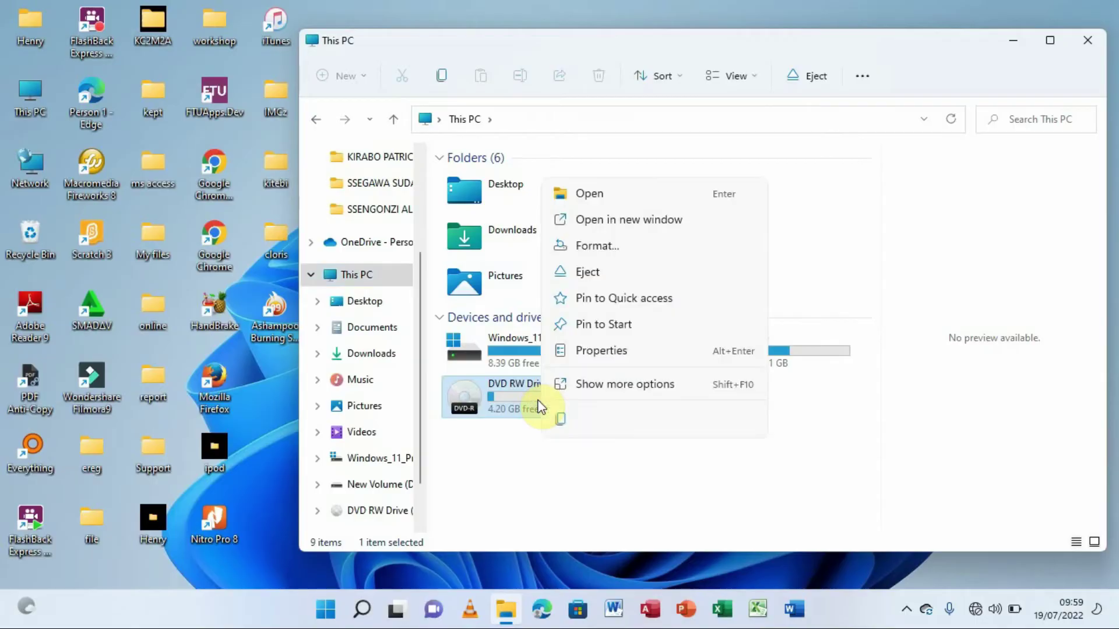
{"action": "left_click", "coordinate": [595, 274]}
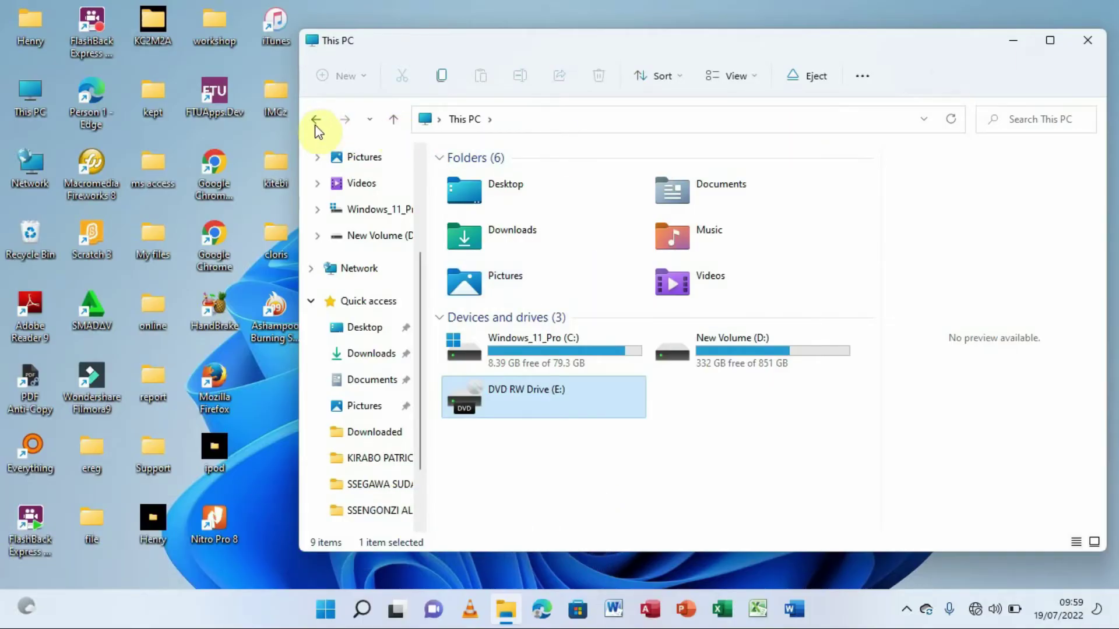
- Minimize the This PC window to clear the desktop
{"action": "mouse_move", "coordinate": [299, 118]}
{"action": "left_mouse_down"}
{"action": "mouse_move", "coordinate": [345, 118]}
{"action": "mouse_move", "coordinate": [306, 118]}
{"action": "left_mouse_up"}
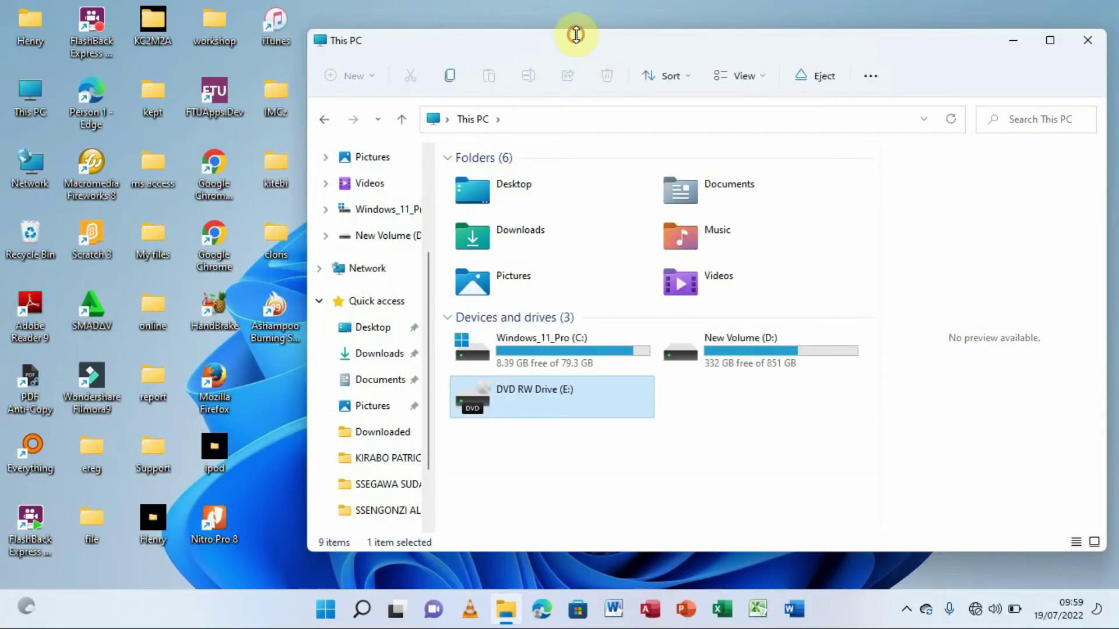
{"action": "left_click_drag", "start_coordinate": [575, 42], "coordinate": [864, 54]}
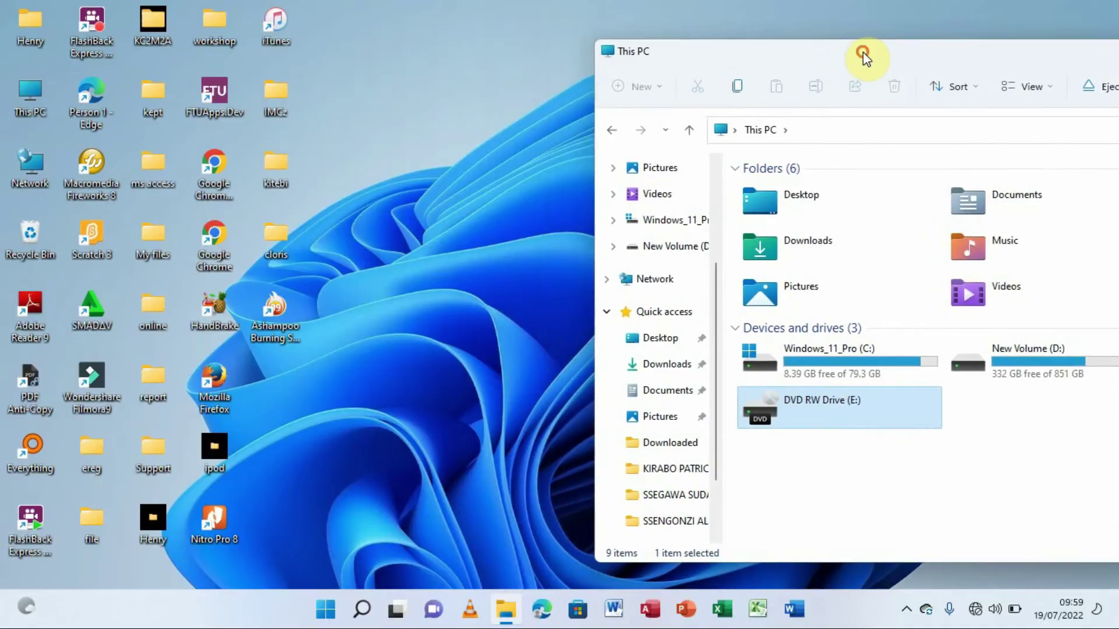
{"action": "left_click_drag", "start_coordinate": [941, 58], "coordinate": [670, 50]}
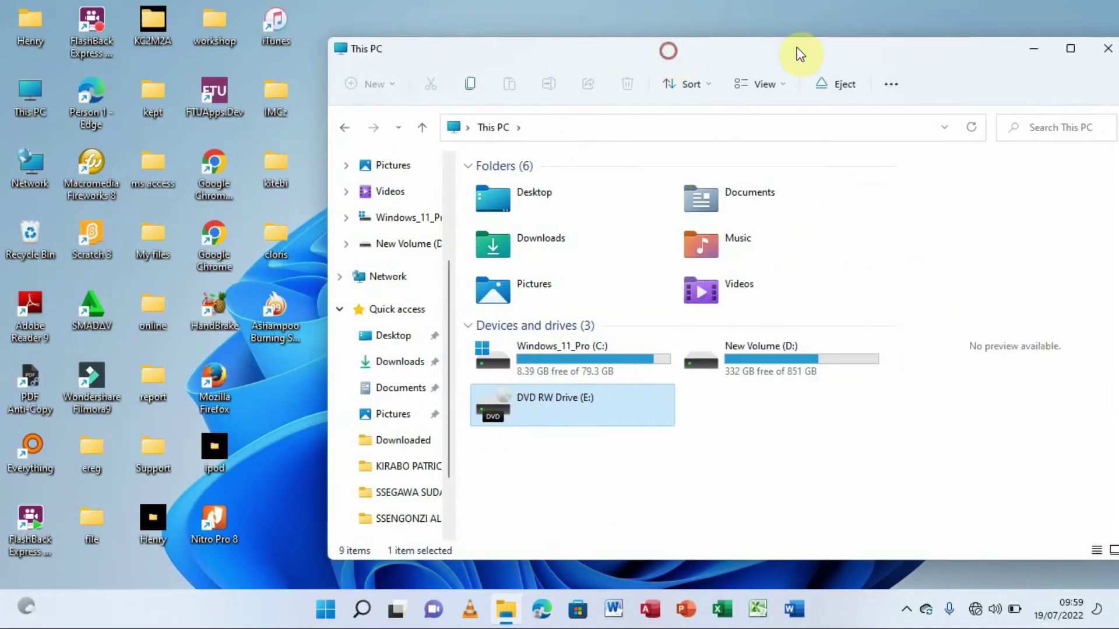
{"action": "left_click", "coordinate": [1030, 49]}
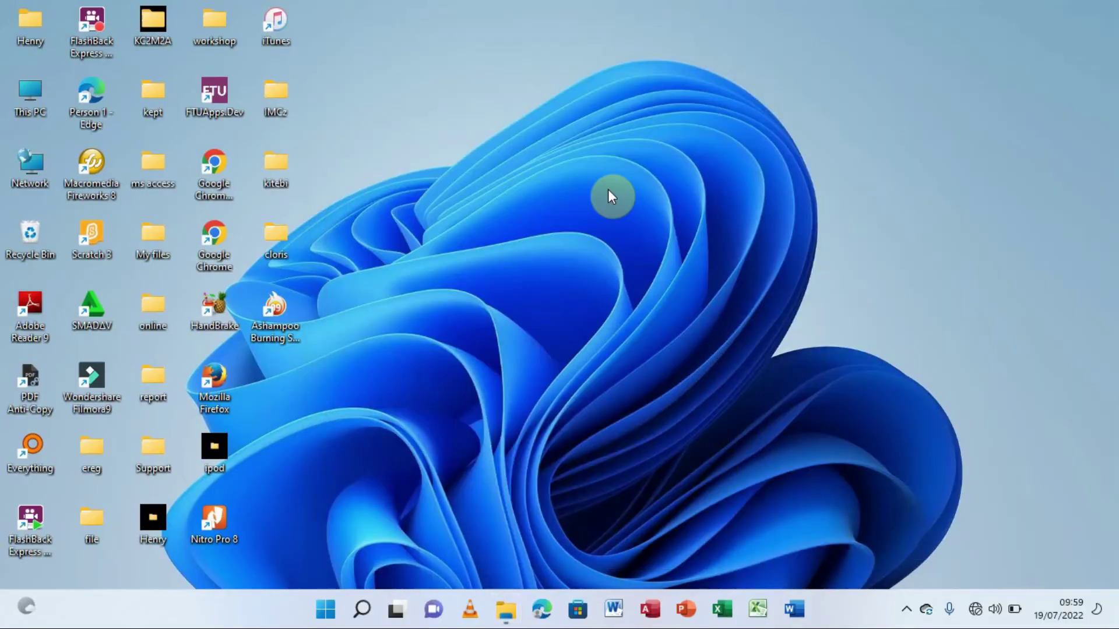
- Launch Ashampoo Burning Studio 2009 and start a new CD/DVD/Blu-ray disc project for burning files and folders
{"action": "double_click", "coordinate": [274, 318]}
{"action": "right_click", "coordinate": [274, 317]}
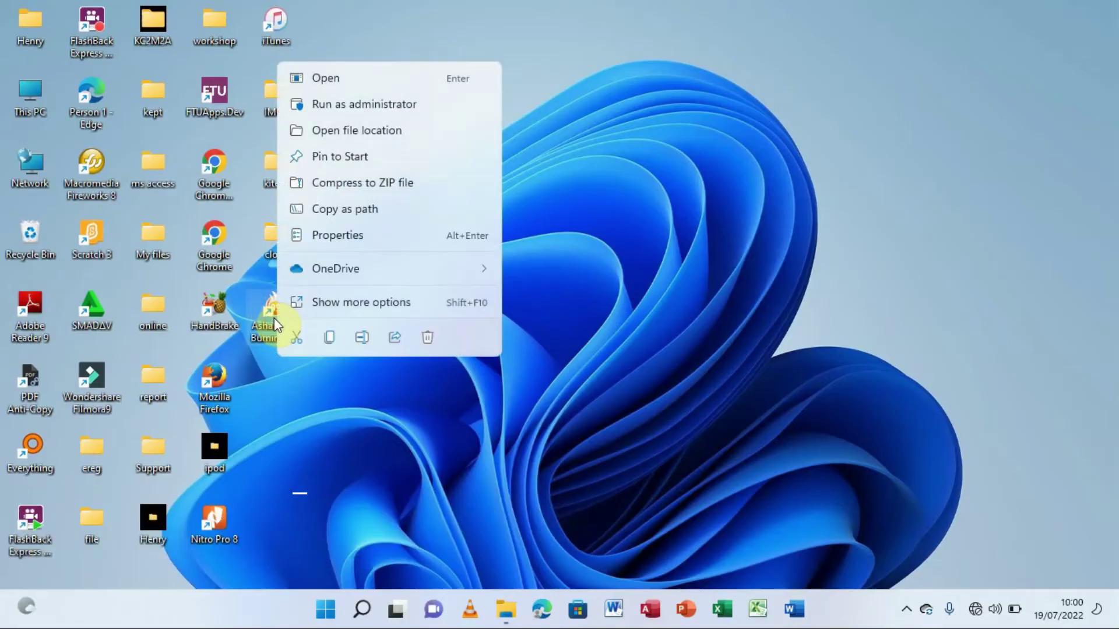
{"action": "left_click", "coordinate": [320, 80]}
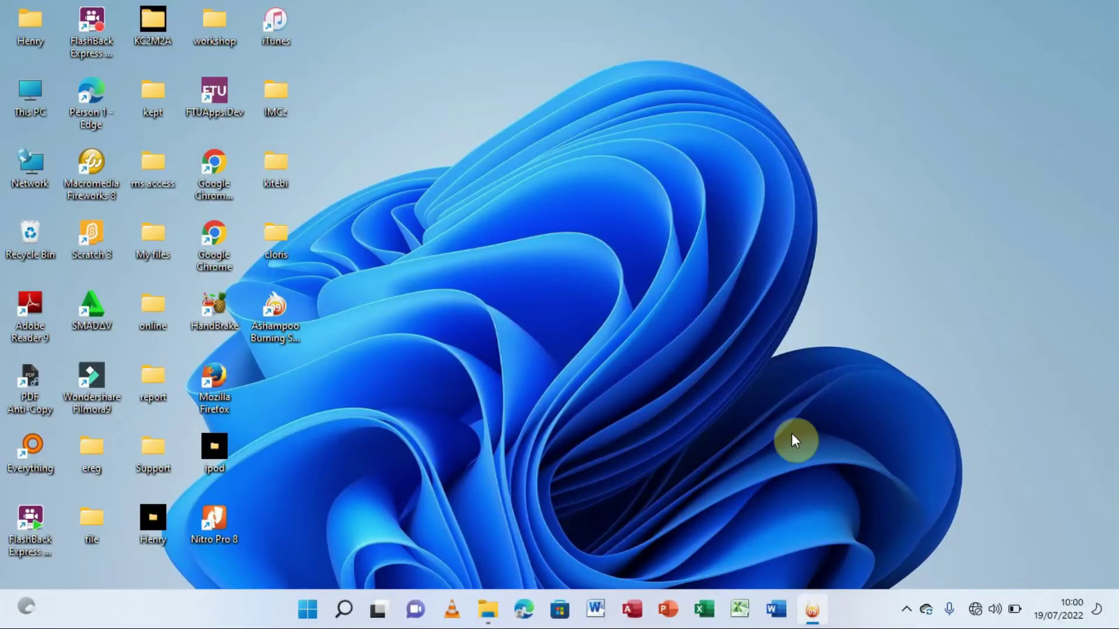
{"action": "left_click", "coordinate": [813, 611]}
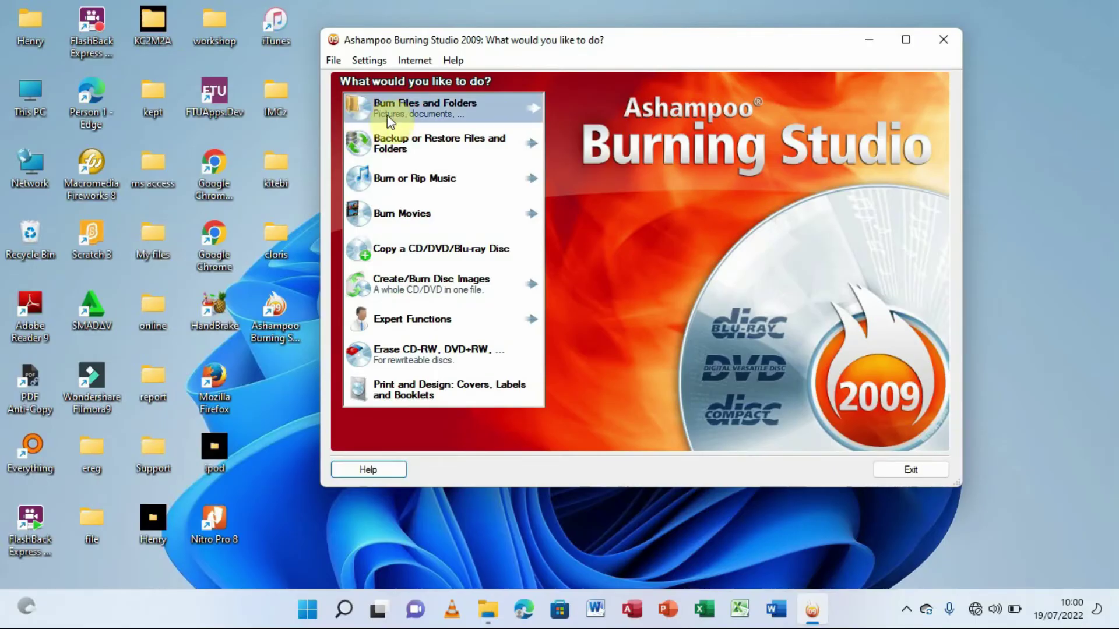
{"action": "mouse_move", "coordinate": [434, 115]}
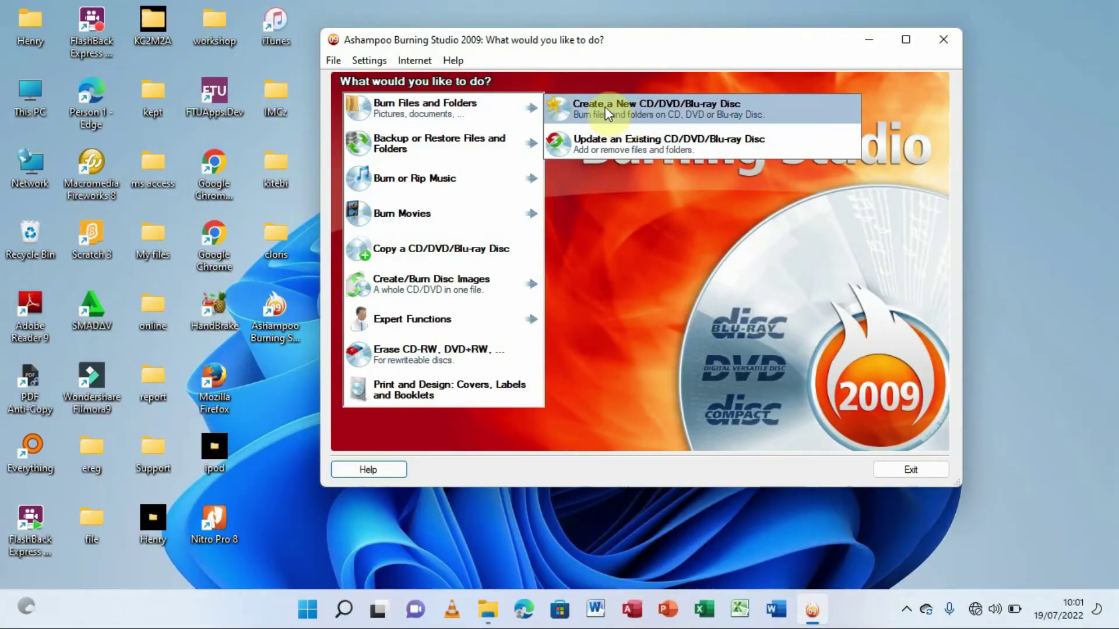
{"action": "left_click", "coordinate": [662, 107]}
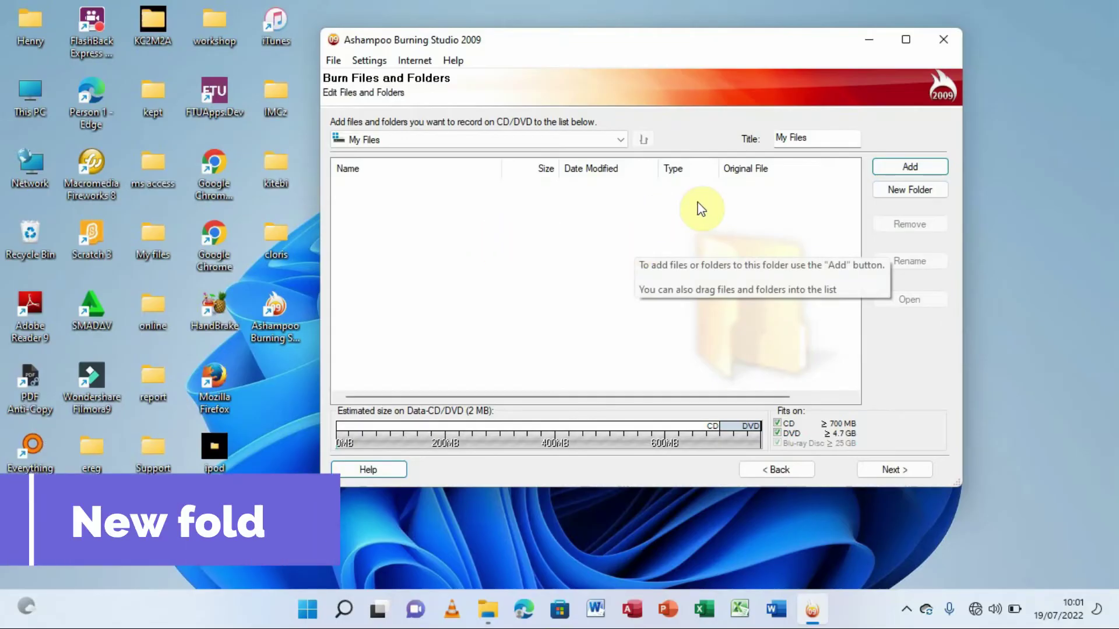
{"action": "left_click", "coordinate": [917, 171]}
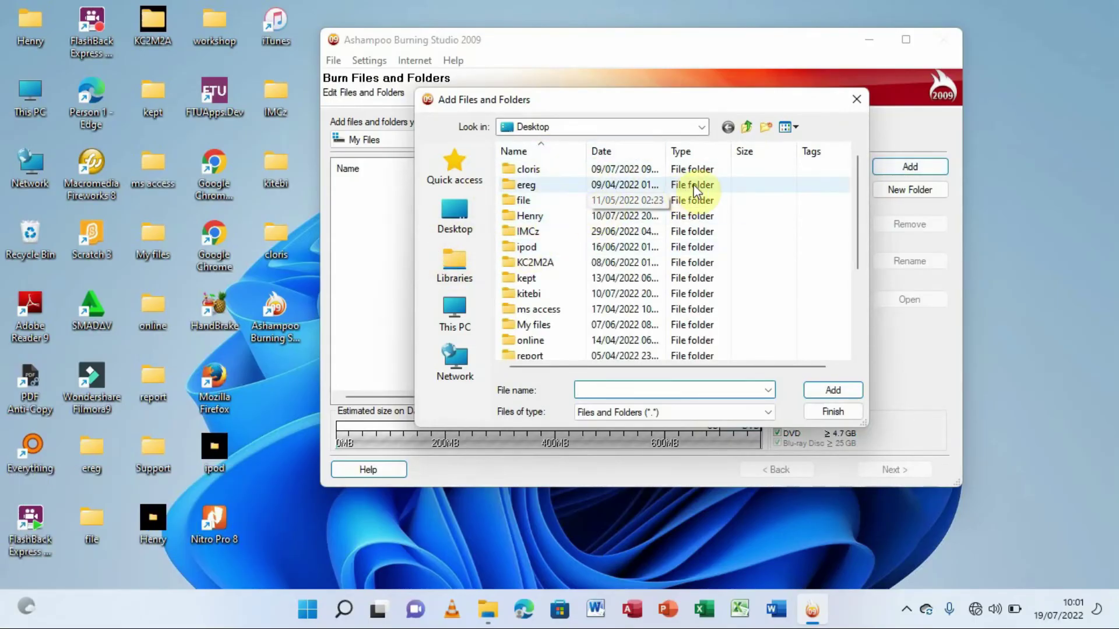
{"action": "left_click", "coordinate": [459, 216]}
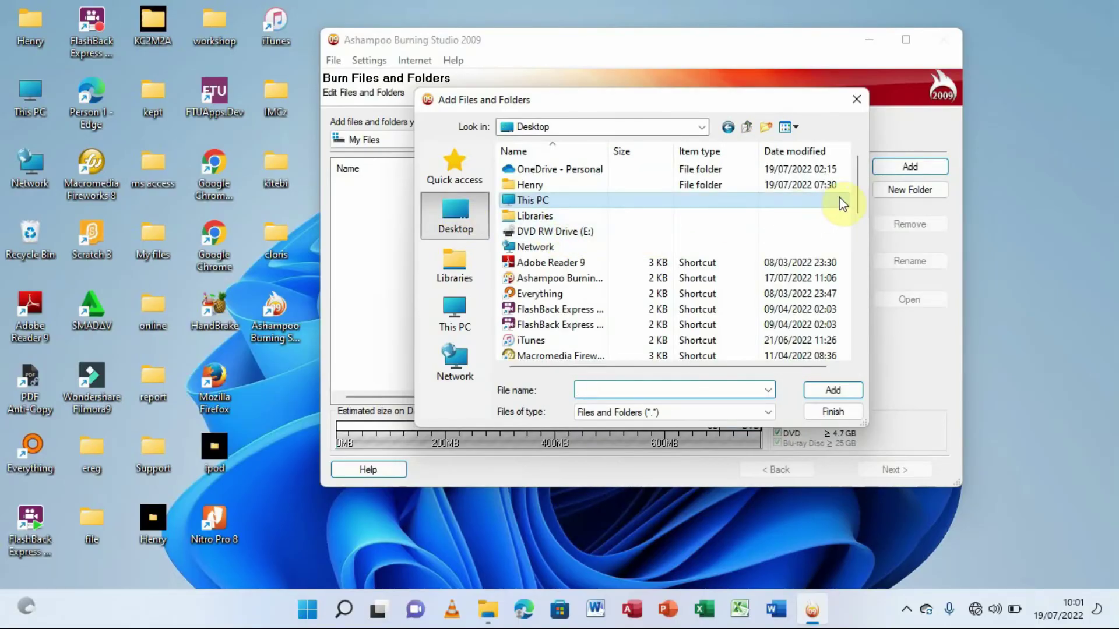
{"action": "left_click_drag", "start_coordinate": [856, 184], "coordinate": [865, 281]}
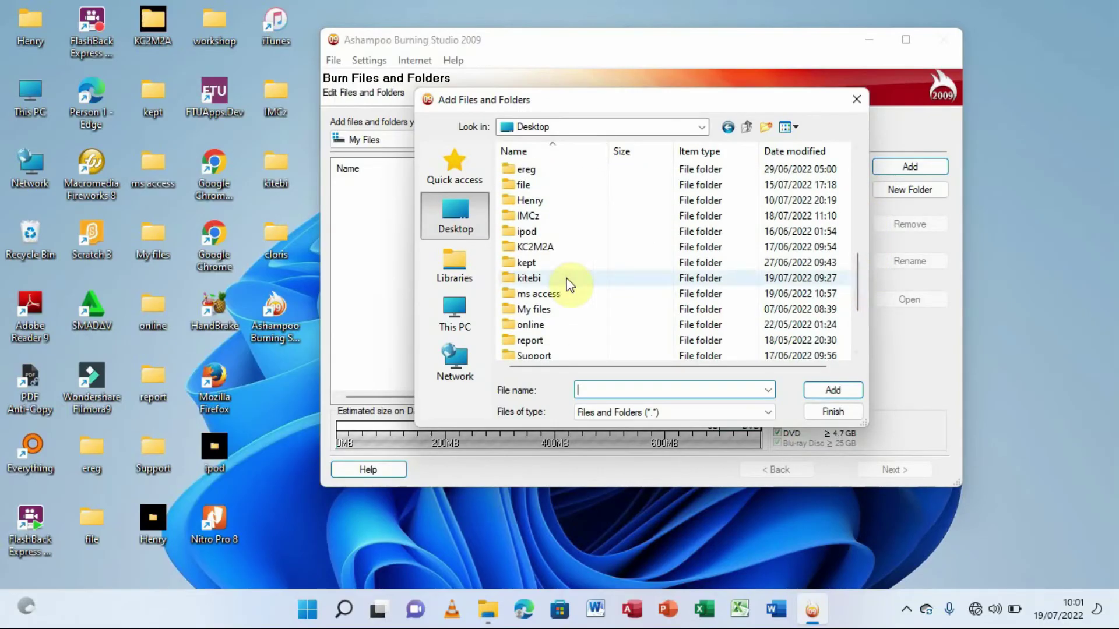
{"action": "left_click", "coordinate": [523, 309]}
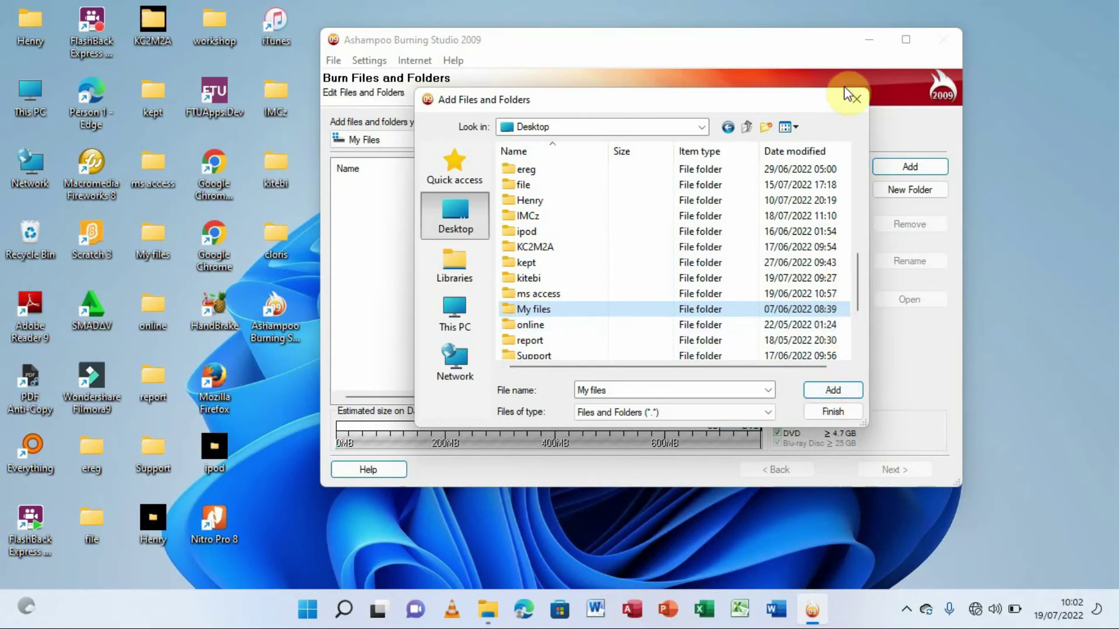
{"action": "left_click", "coordinate": [856, 101]}
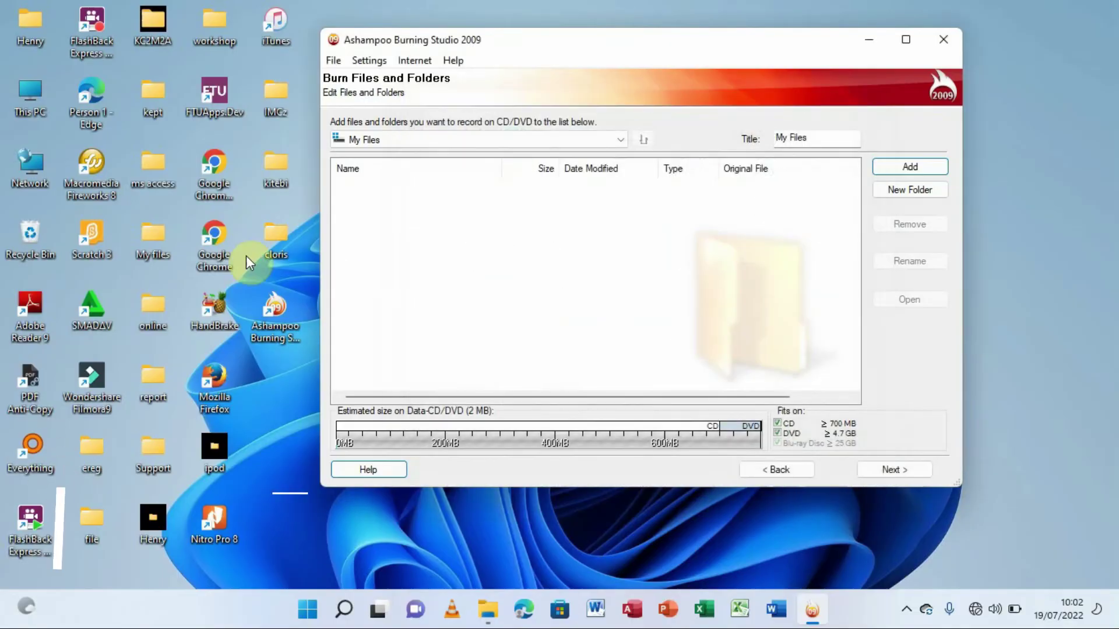
- Add the desktop's My files folder to the disc's file list and open it there to check its files
{"action": "left_click_drag", "start_coordinate": [149, 235], "coordinate": [502, 258]}
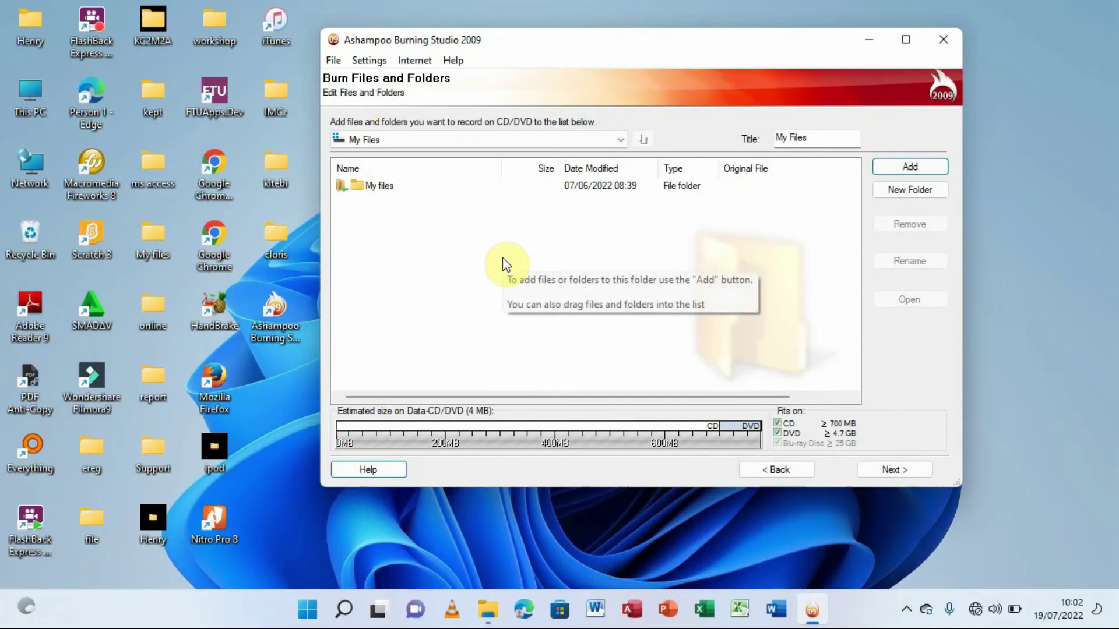
{"action": "double_click", "coordinate": [367, 186]}
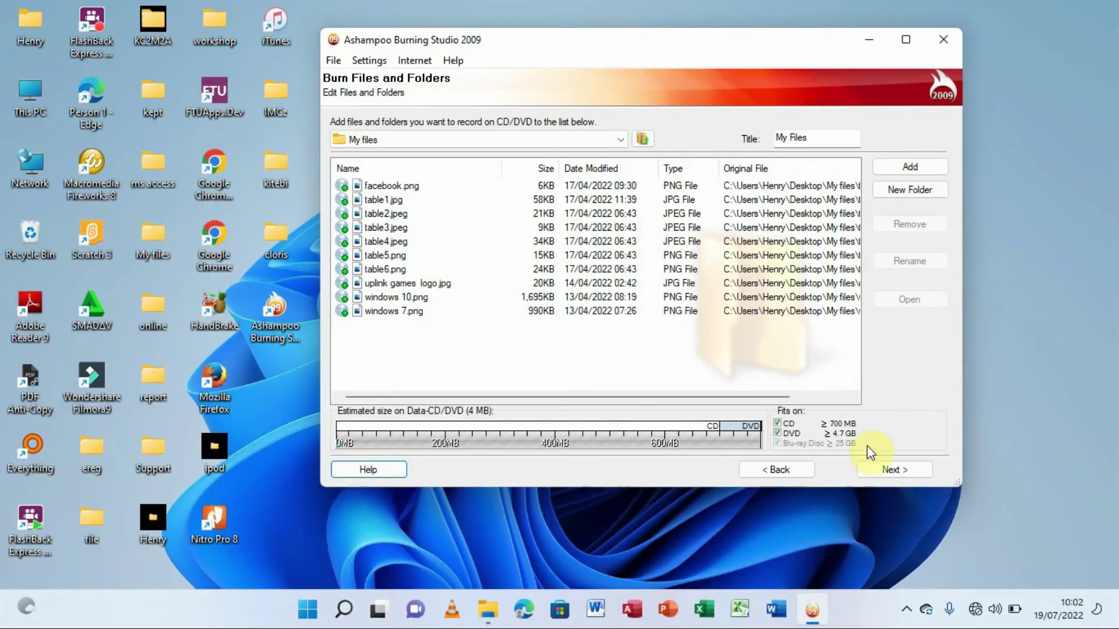
- Proceed to the disc writer, open the tray of drive E: to insert an empty DVD-R, and write the DVD
{"action": "left_click", "coordinate": [892, 469]}
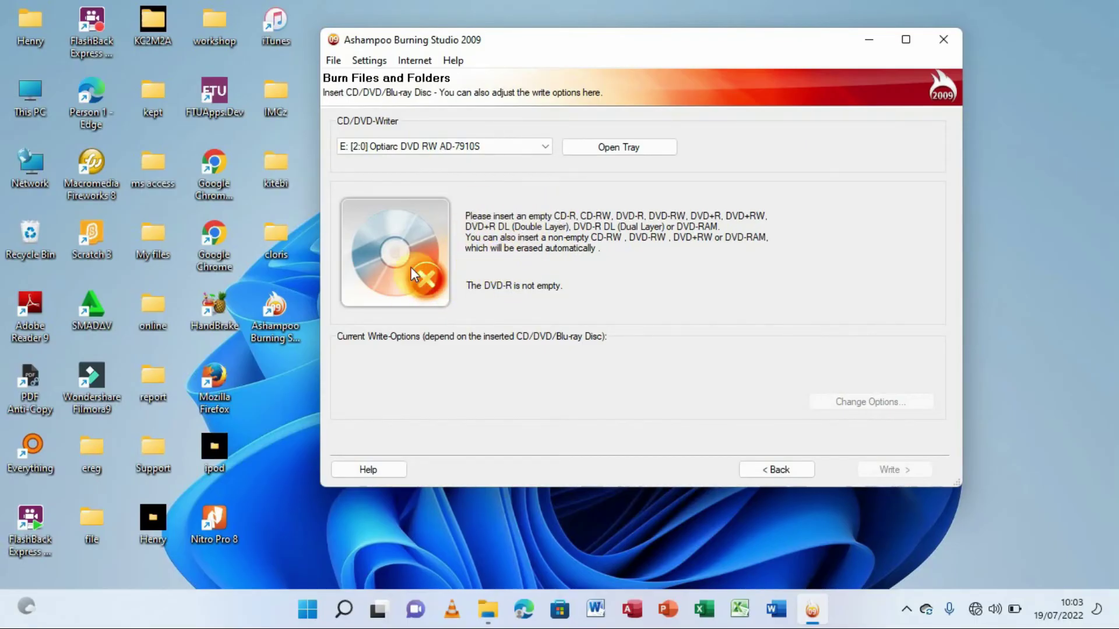
{"action": "left_click", "coordinate": [613, 149]}
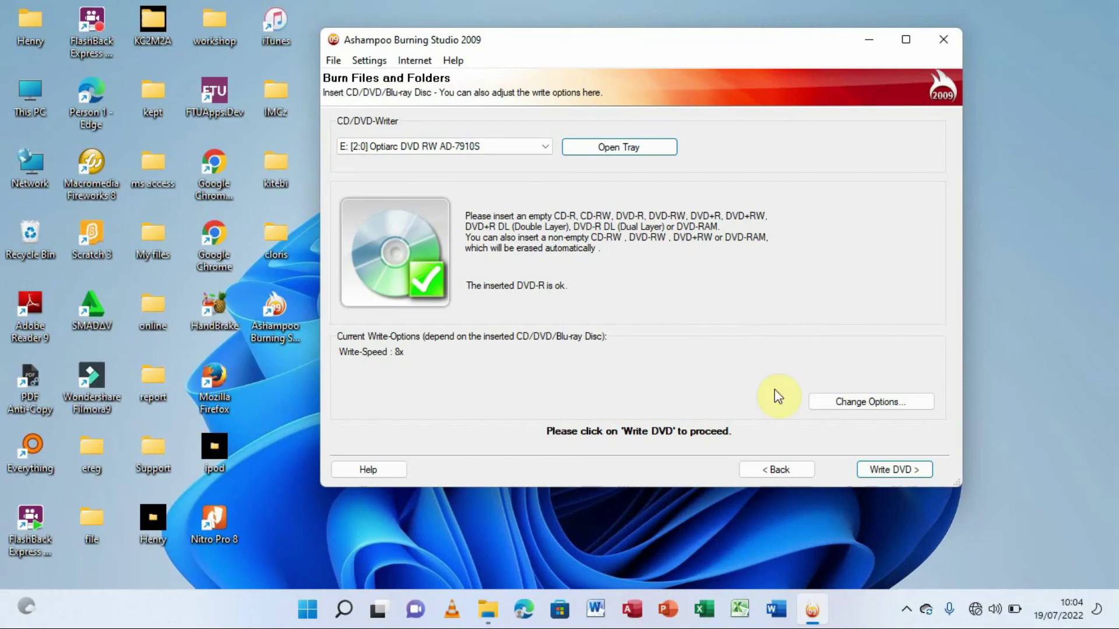
{"action": "left_click", "coordinate": [888, 475]}
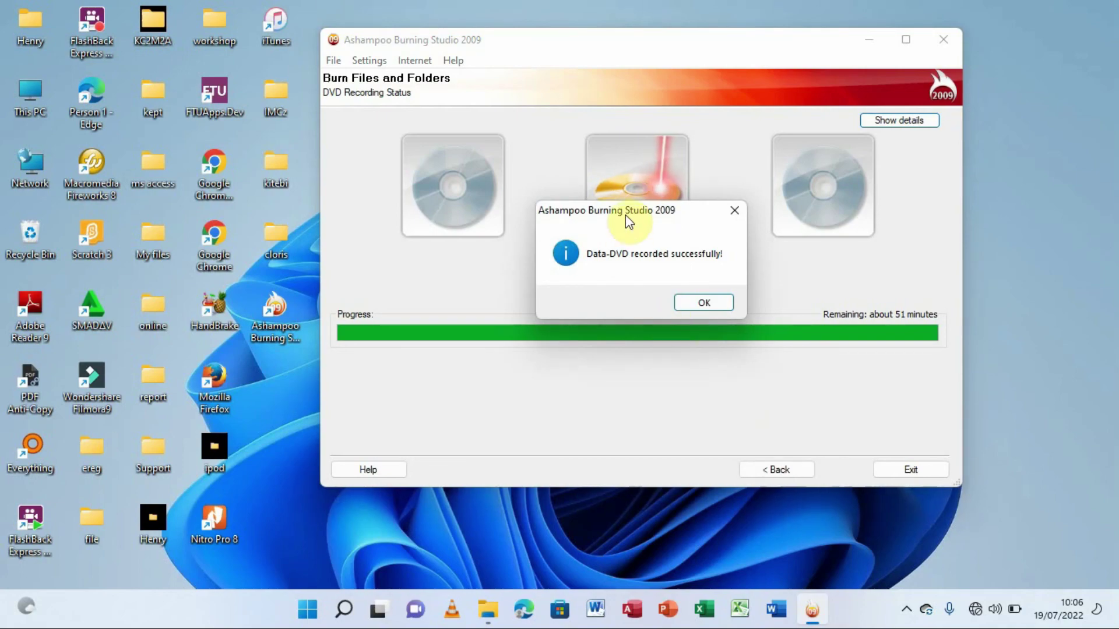
- Dismiss the recording message and exit Ashampoo Burning Studio
{"action": "left_click_drag", "start_coordinate": [624, 215], "coordinate": [612, 345]}
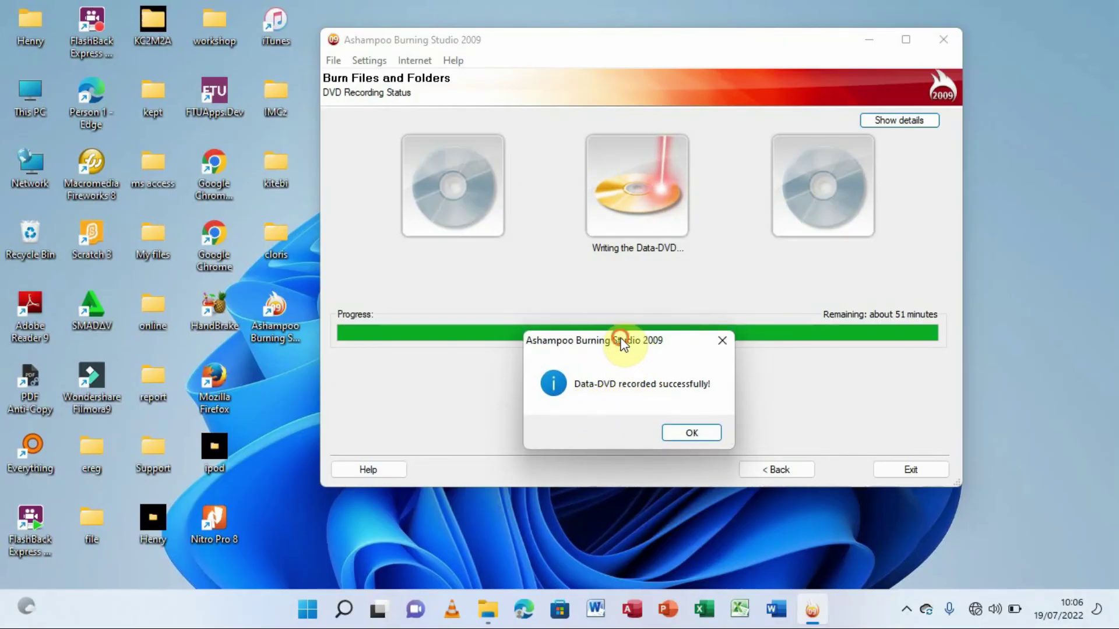
{"action": "left_click_drag", "start_coordinate": [624, 340], "coordinate": [606, 370]}
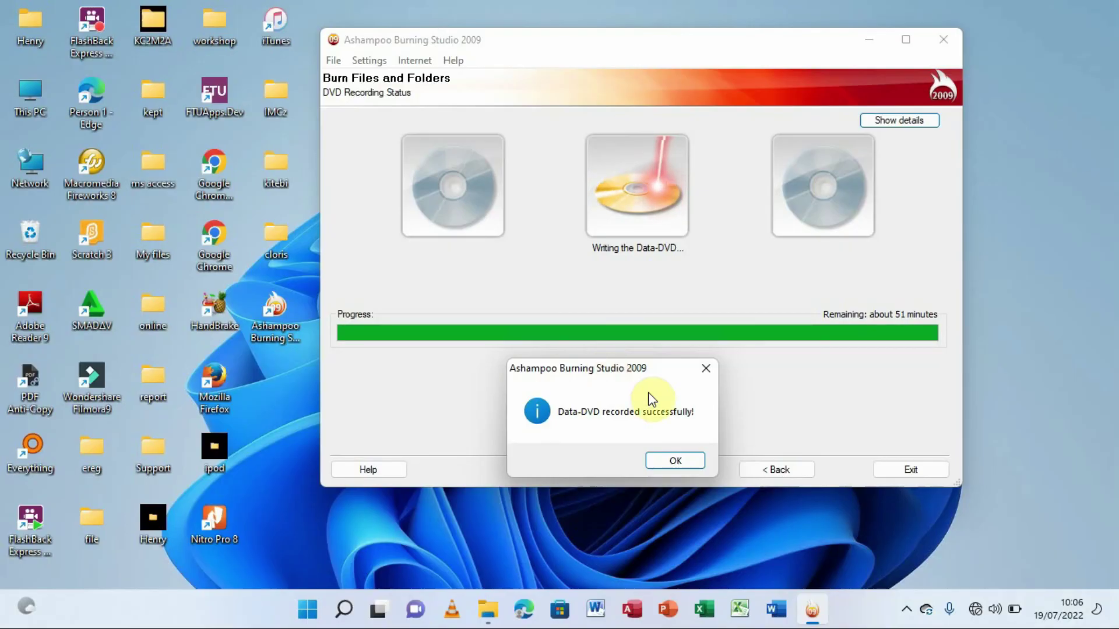
{"action": "left_click", "coordinate": [676, 461]}
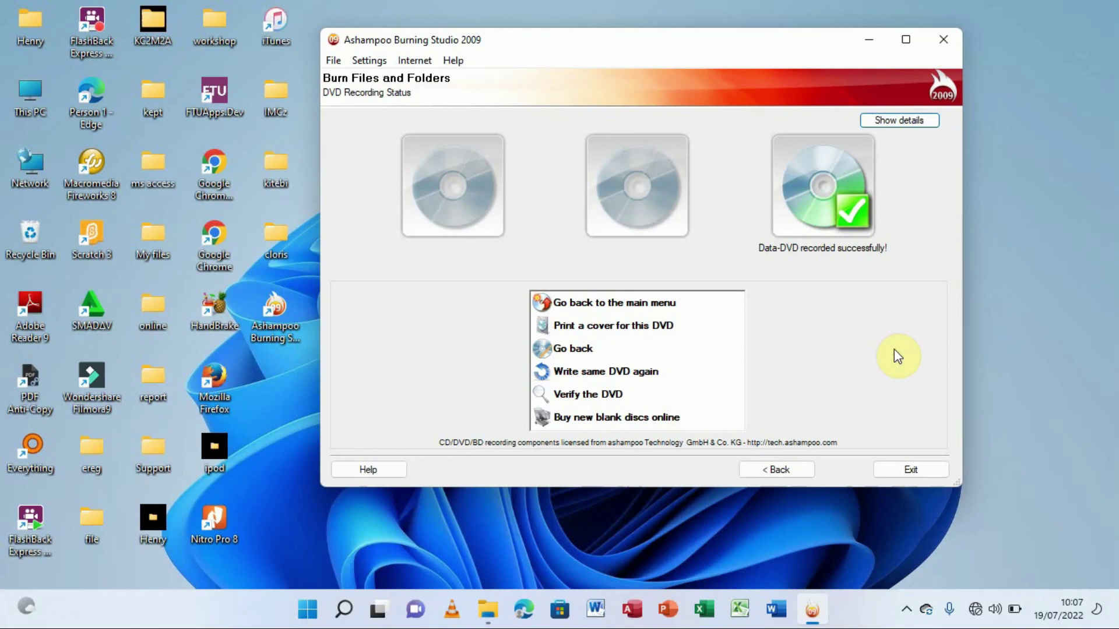
{"action": "left_click", "coordinate": [908, 471]}
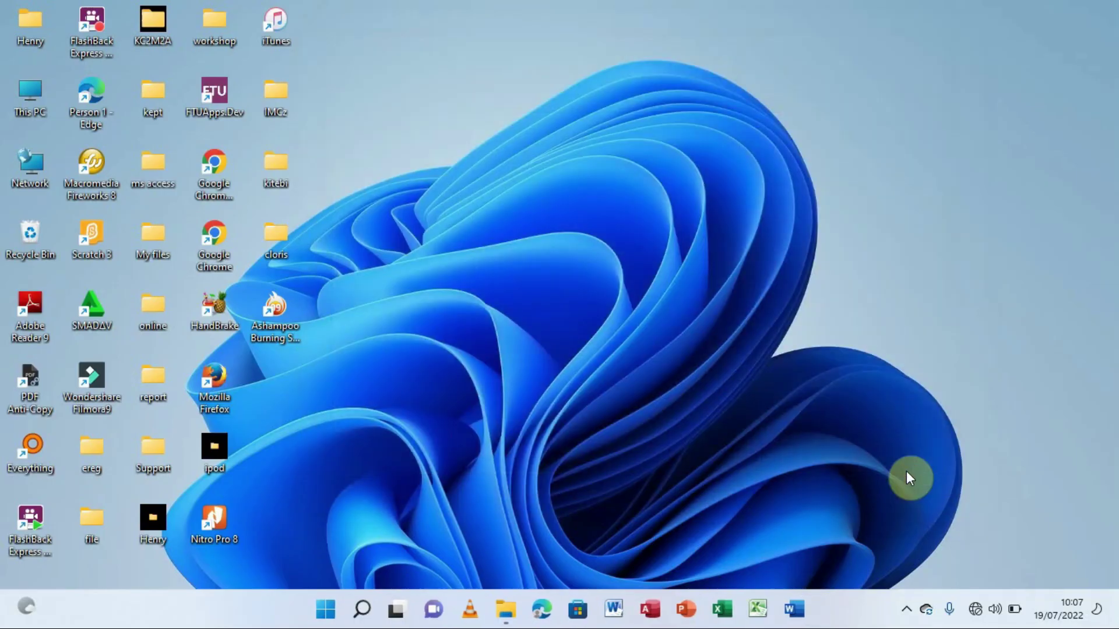